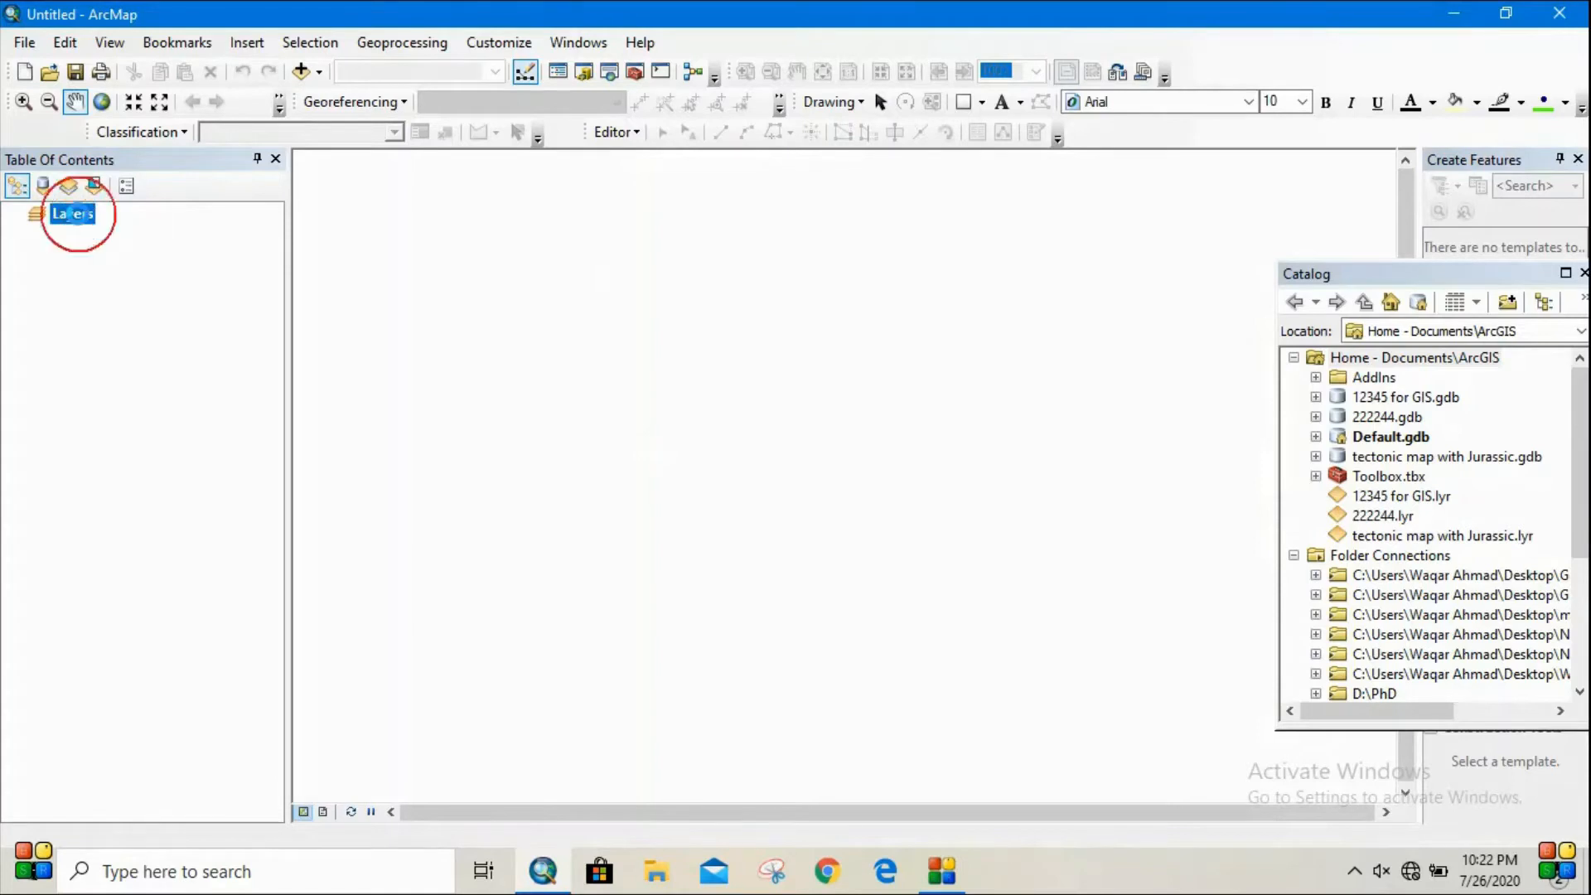
Step: Set the Layers data frame's coordinate system to the geographic World system WGS 1984
double_click(75, 214)
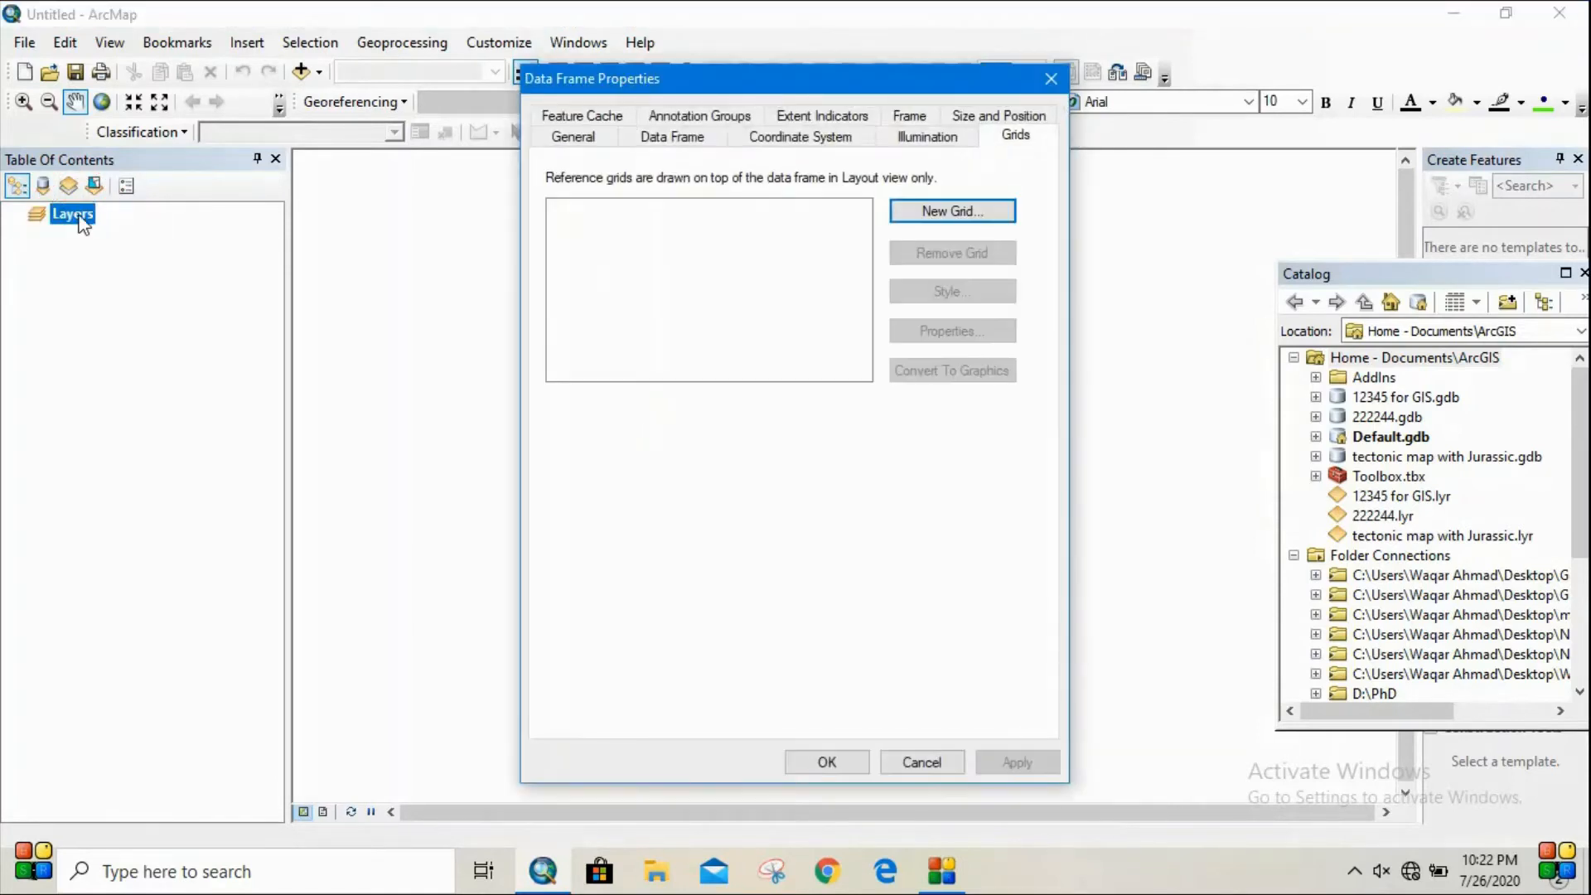
left_click(790, 141)
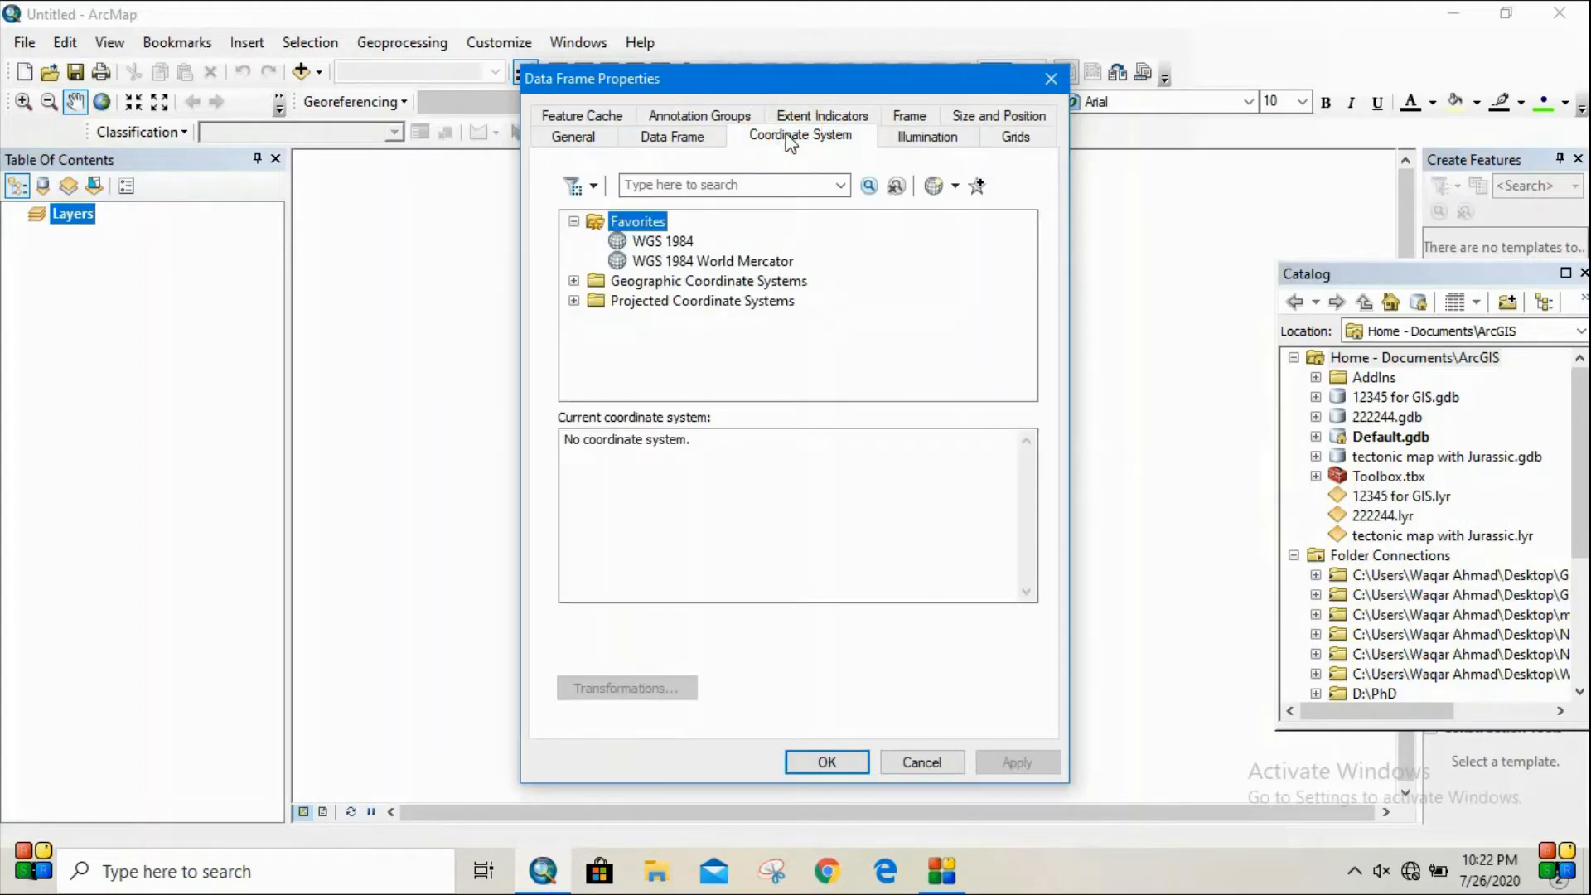
left_click(573, 281)
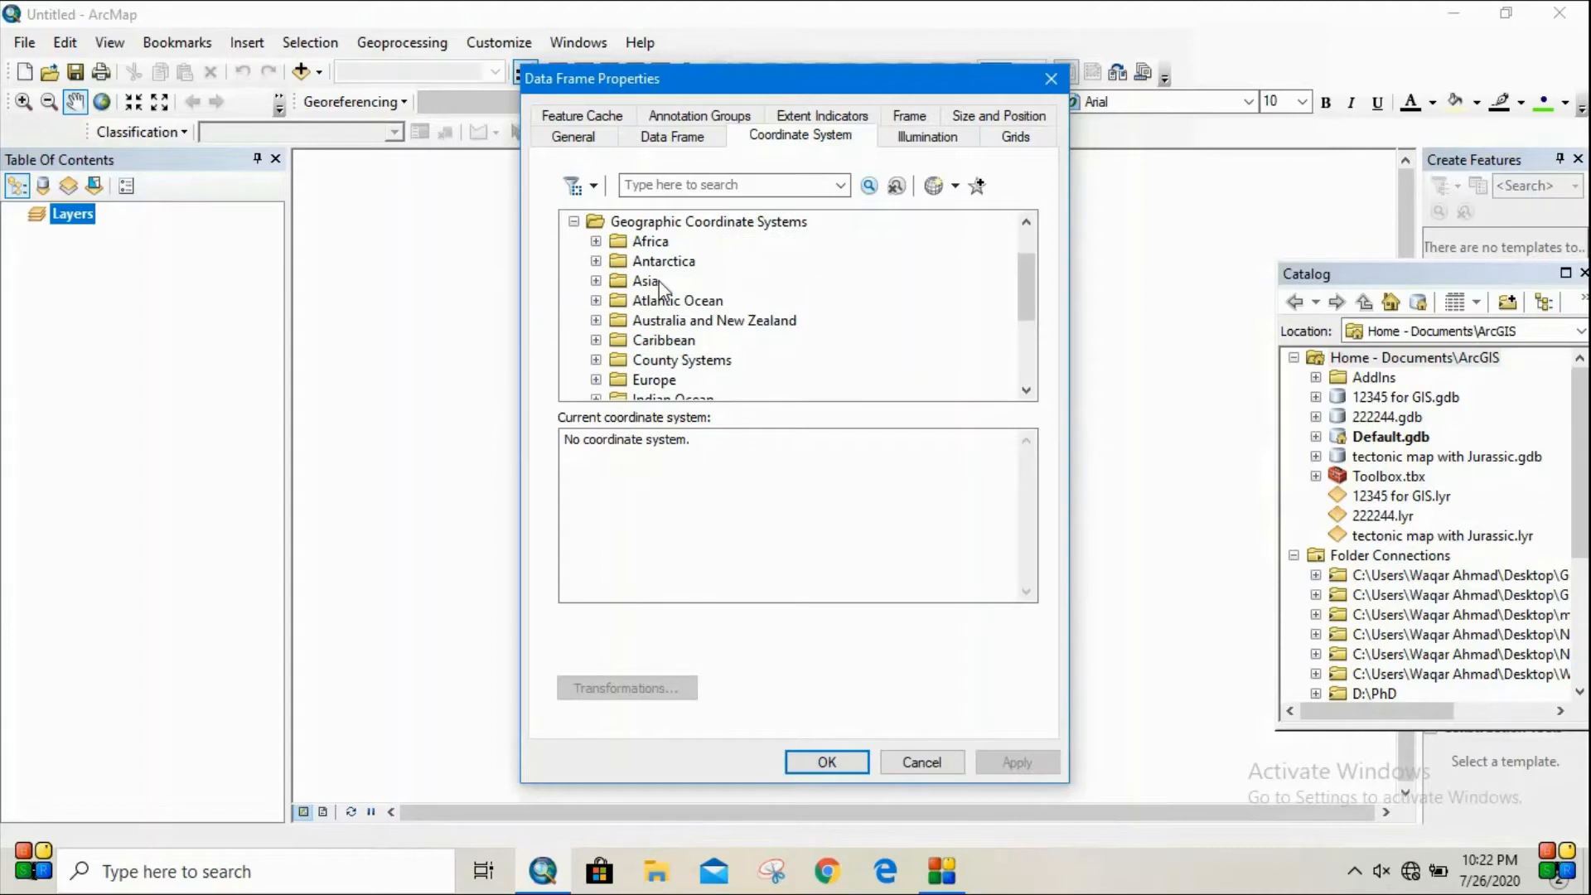
scroll(659, 281, "down", 3)
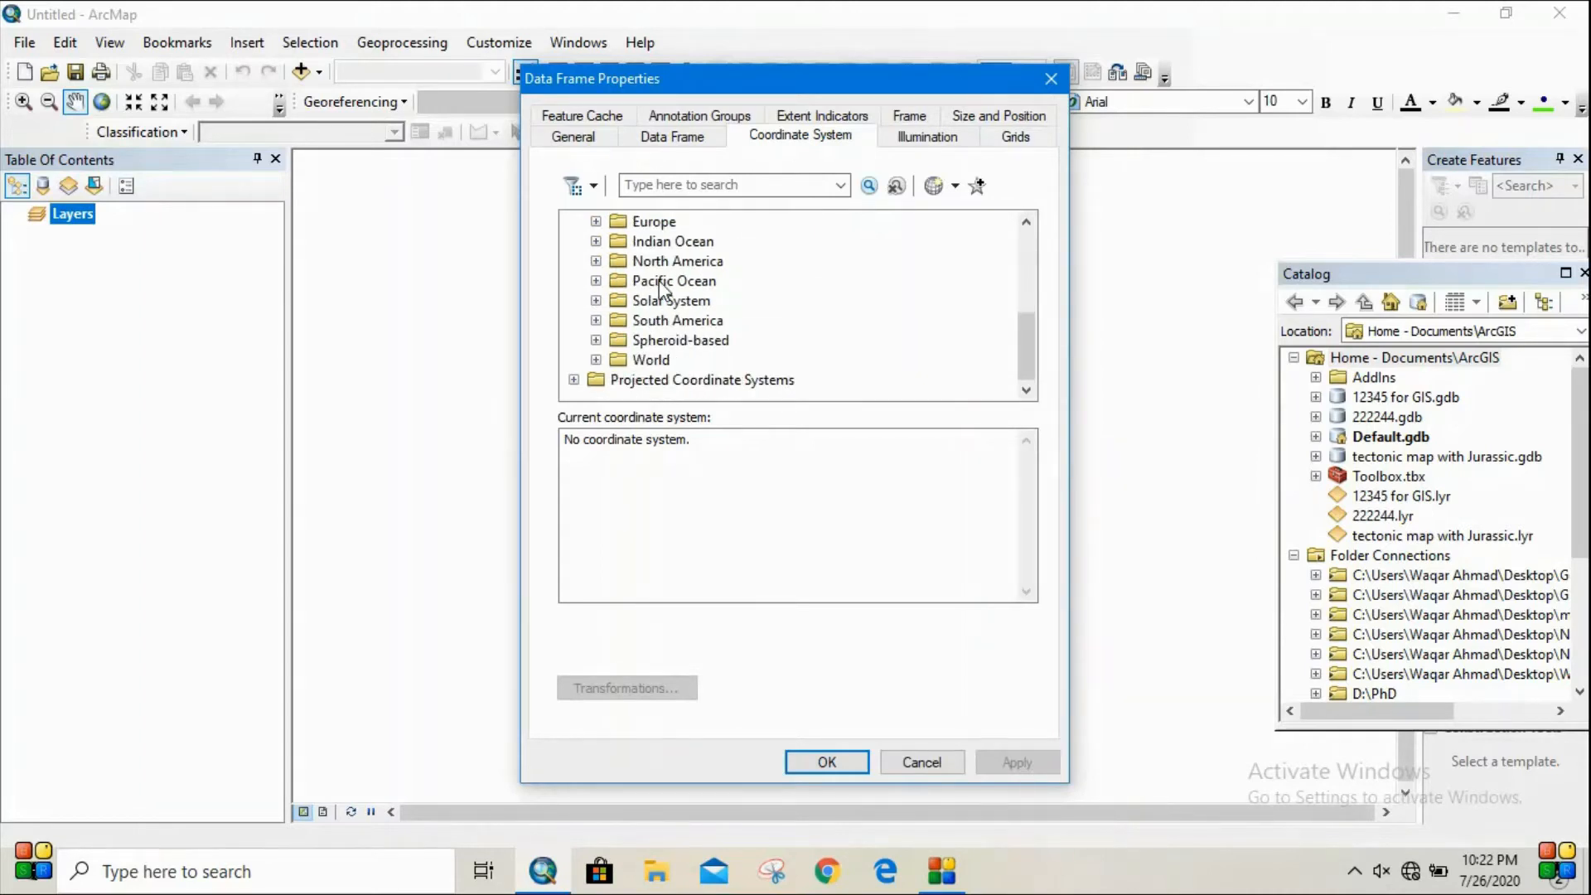
left_click(596, 361)
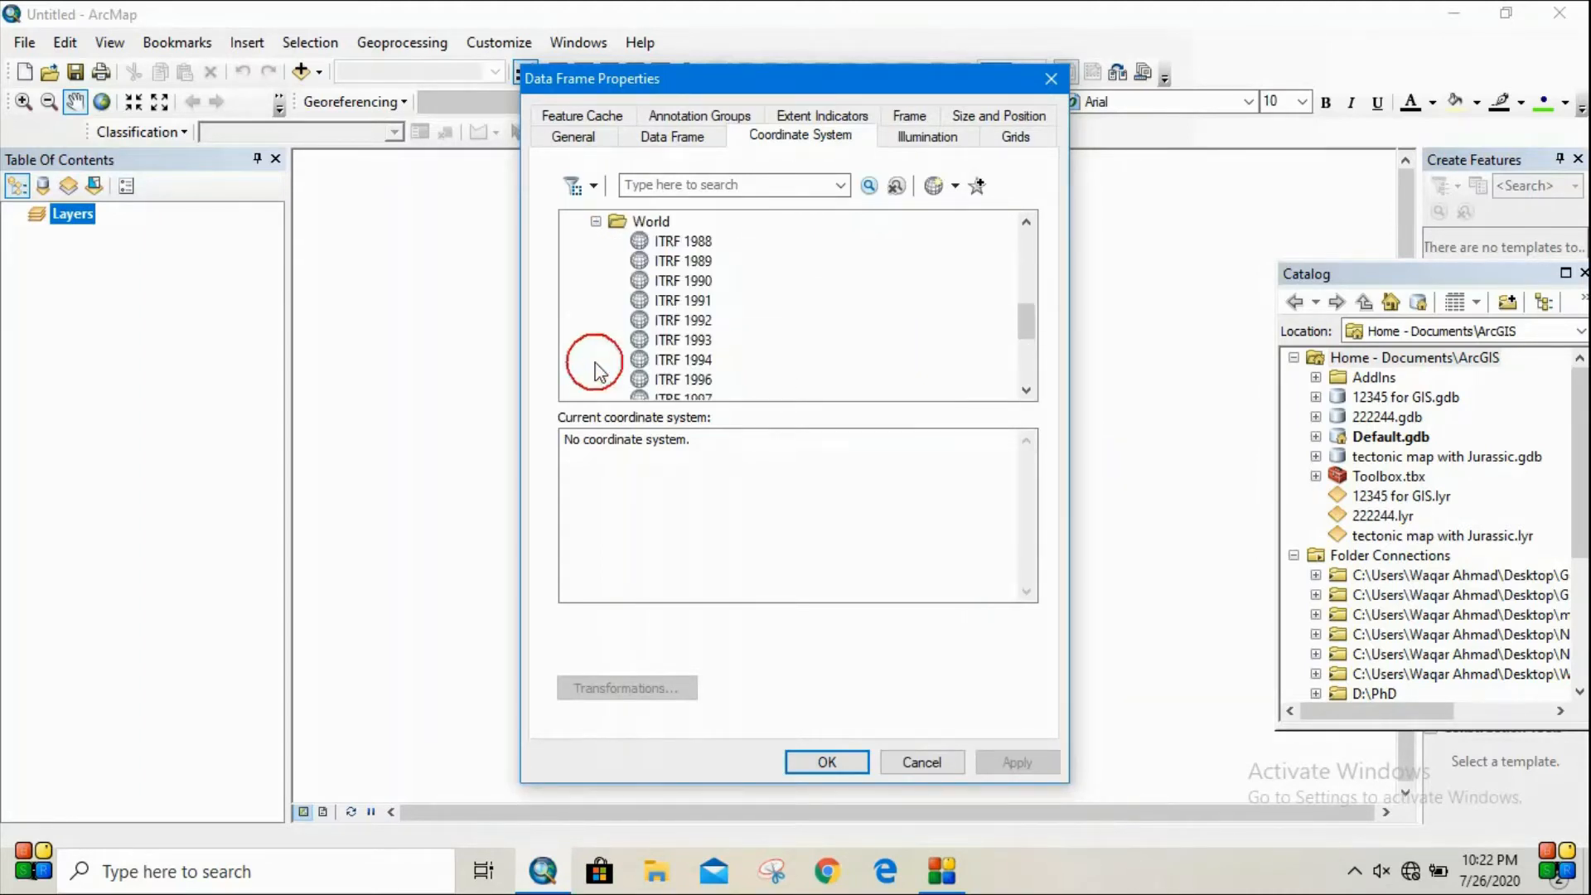
scroll(673, 347, "down", 3)
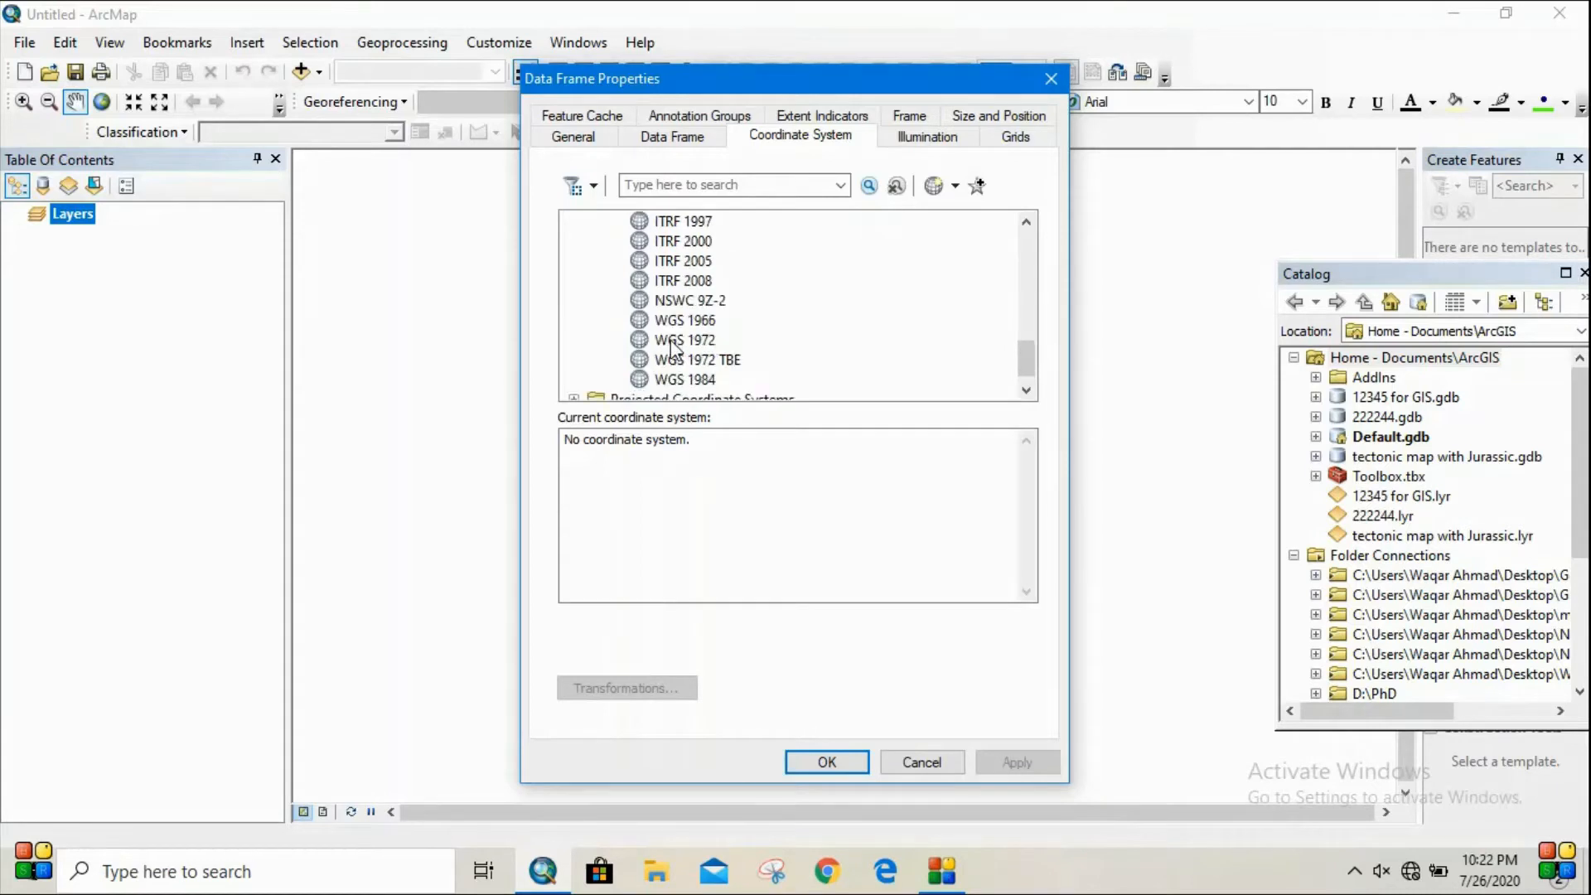
left_click(707, 384)
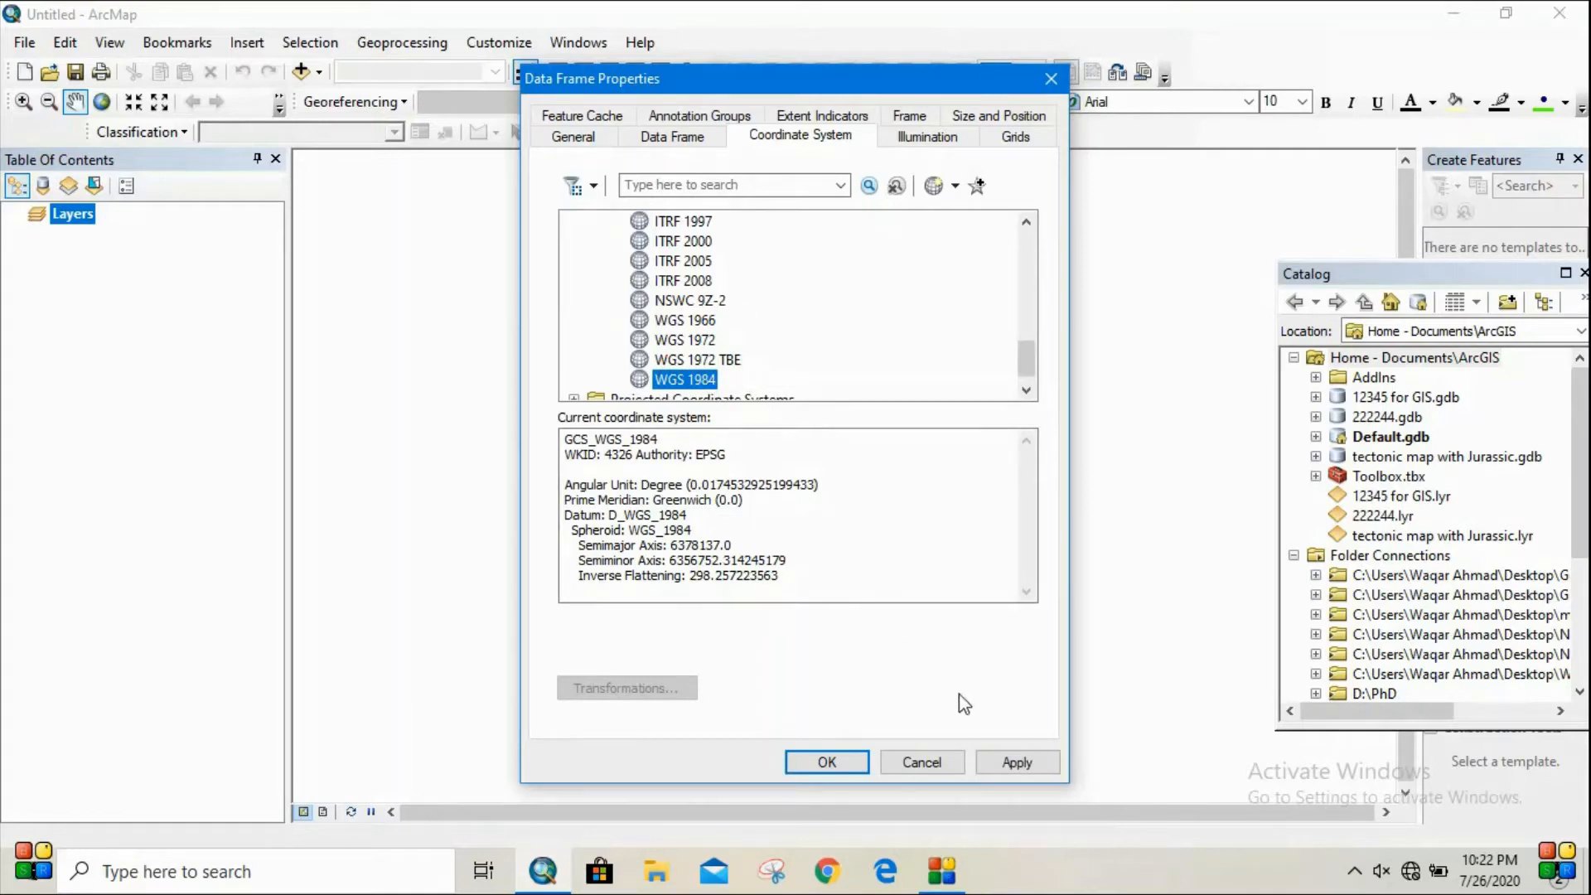
left_click(1042, 762)
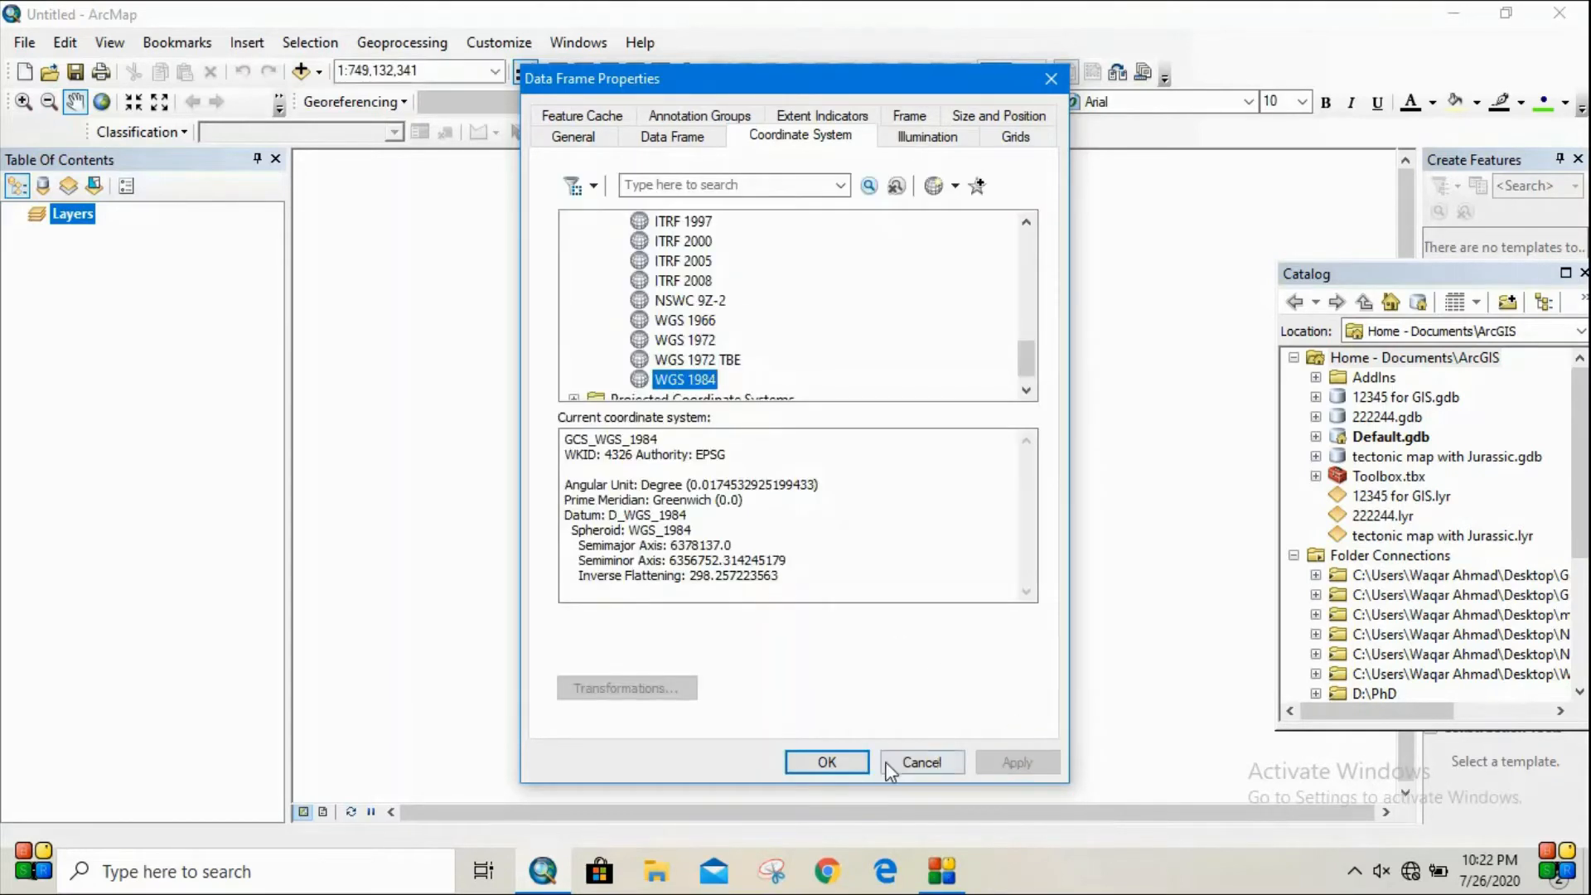
left_click(858, 763)
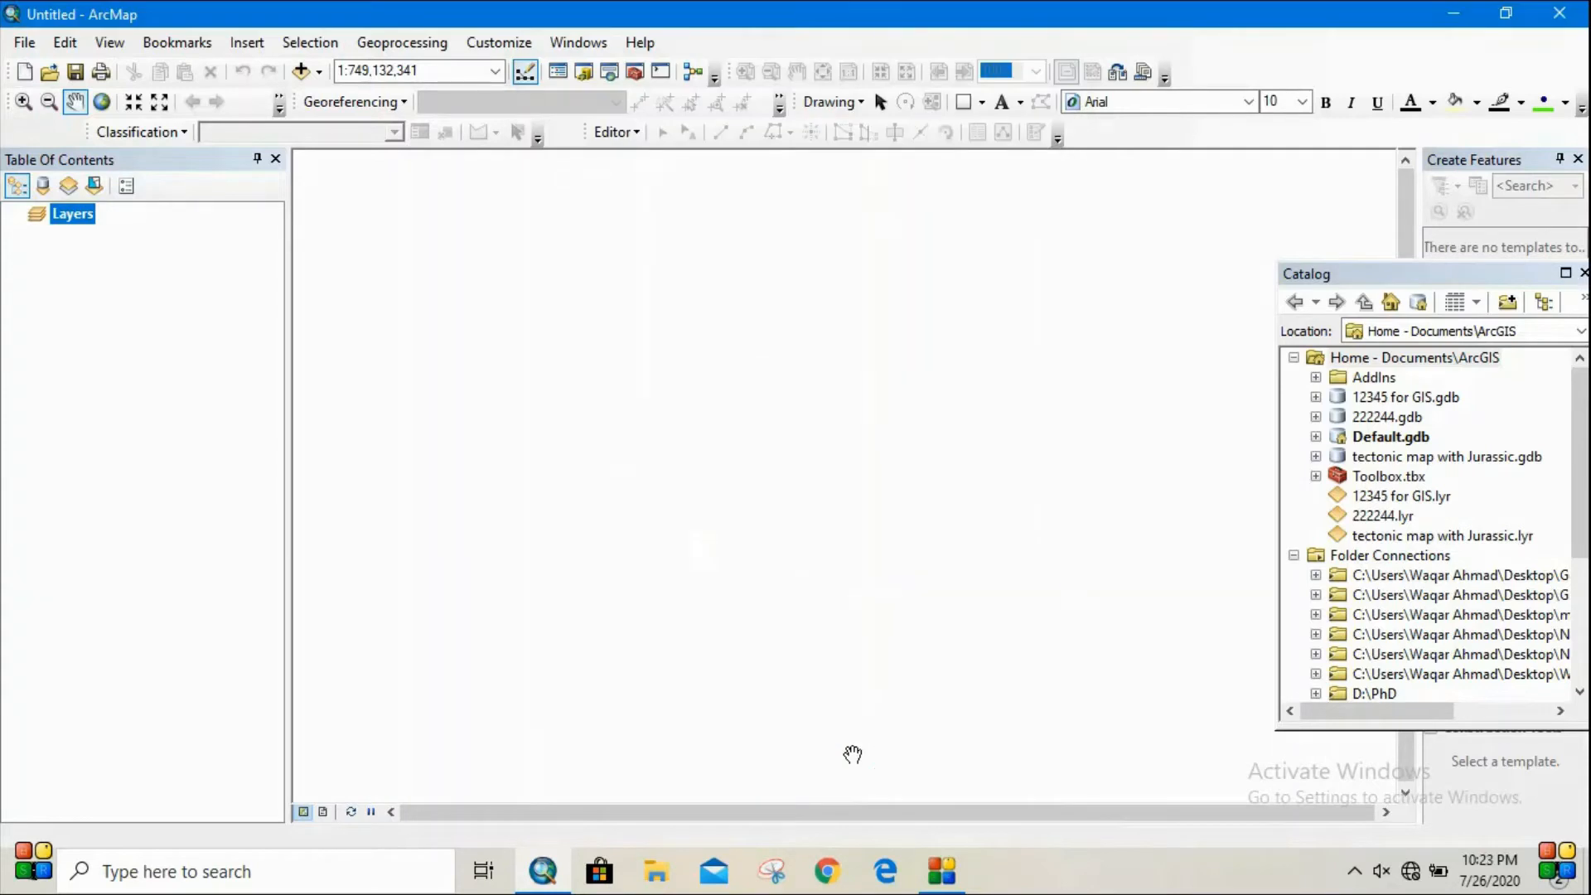
Step: Start adding data and connect to the GIS VIDEO LECTURE 13 folder on the desktop
left_click(301, 72)
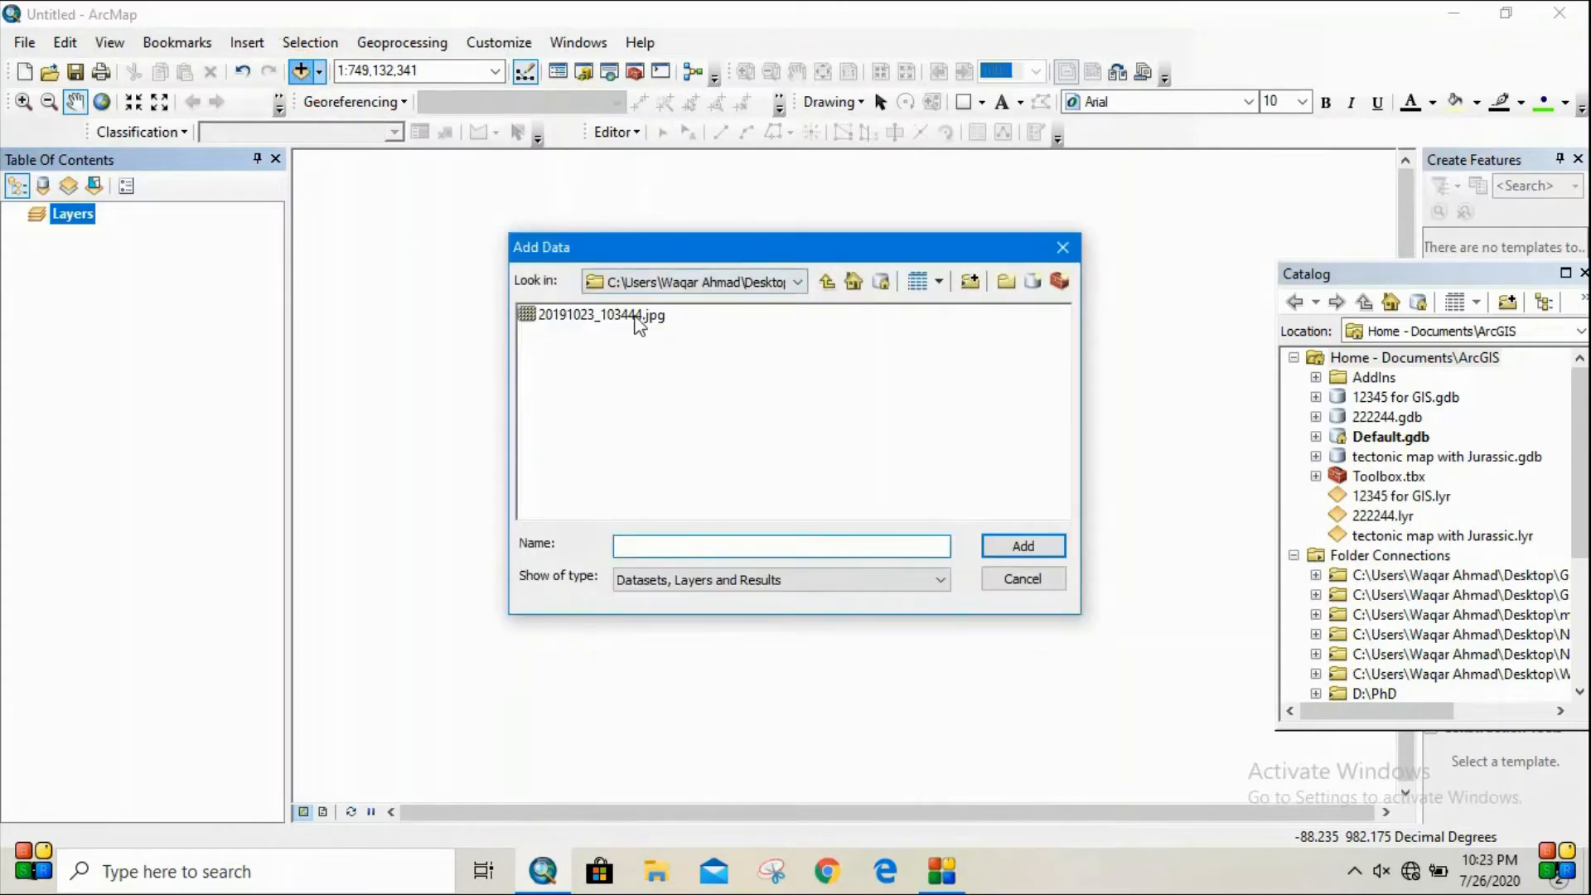
left_click(976, 282)
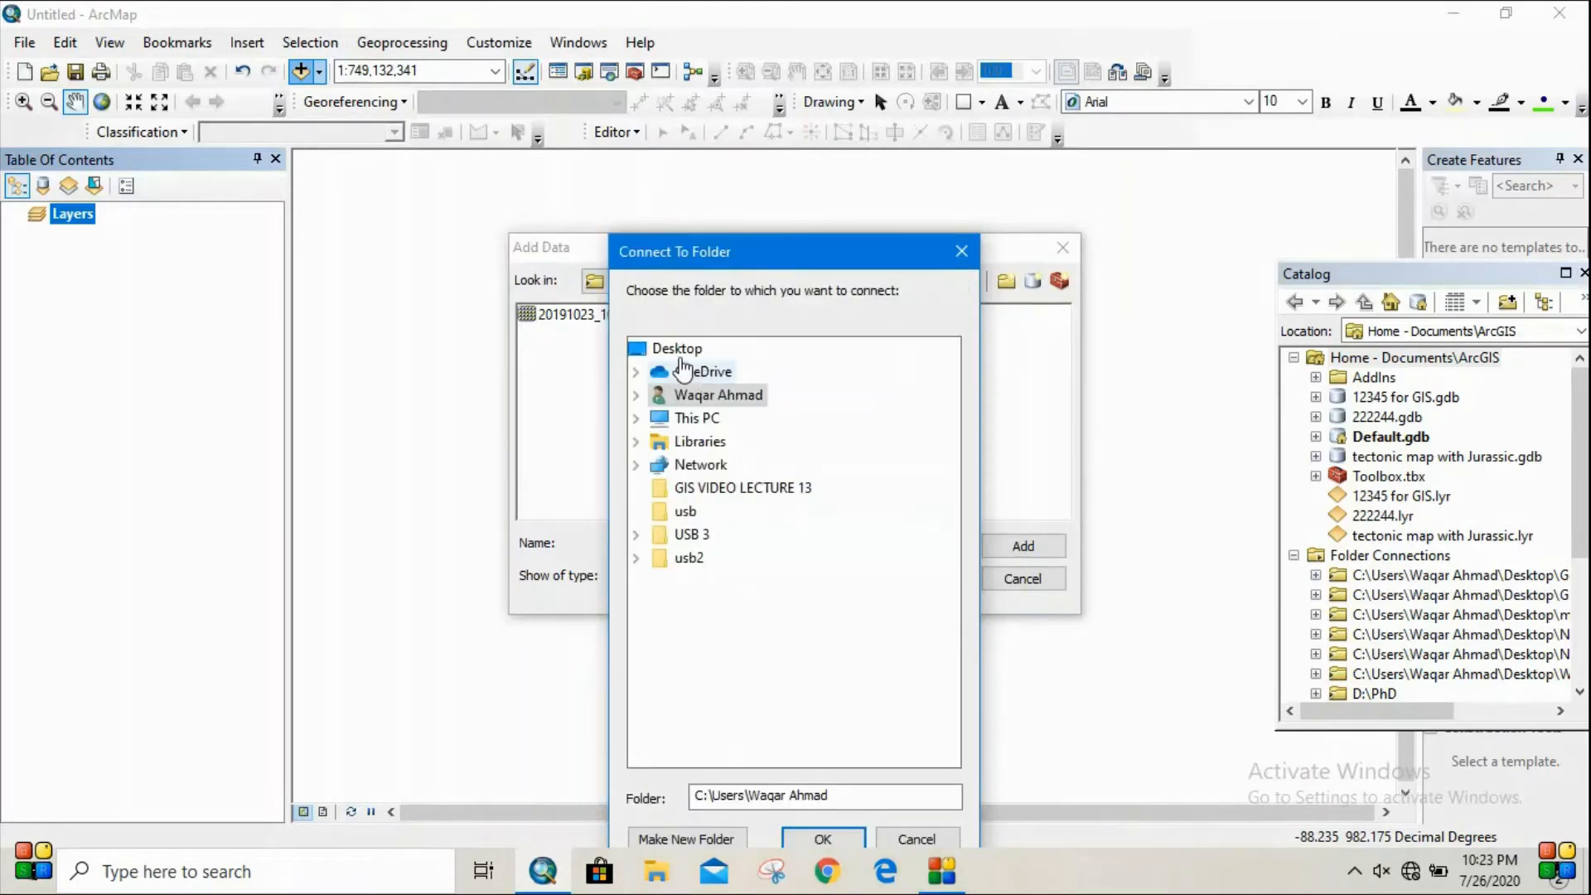
left_click(676, 349)
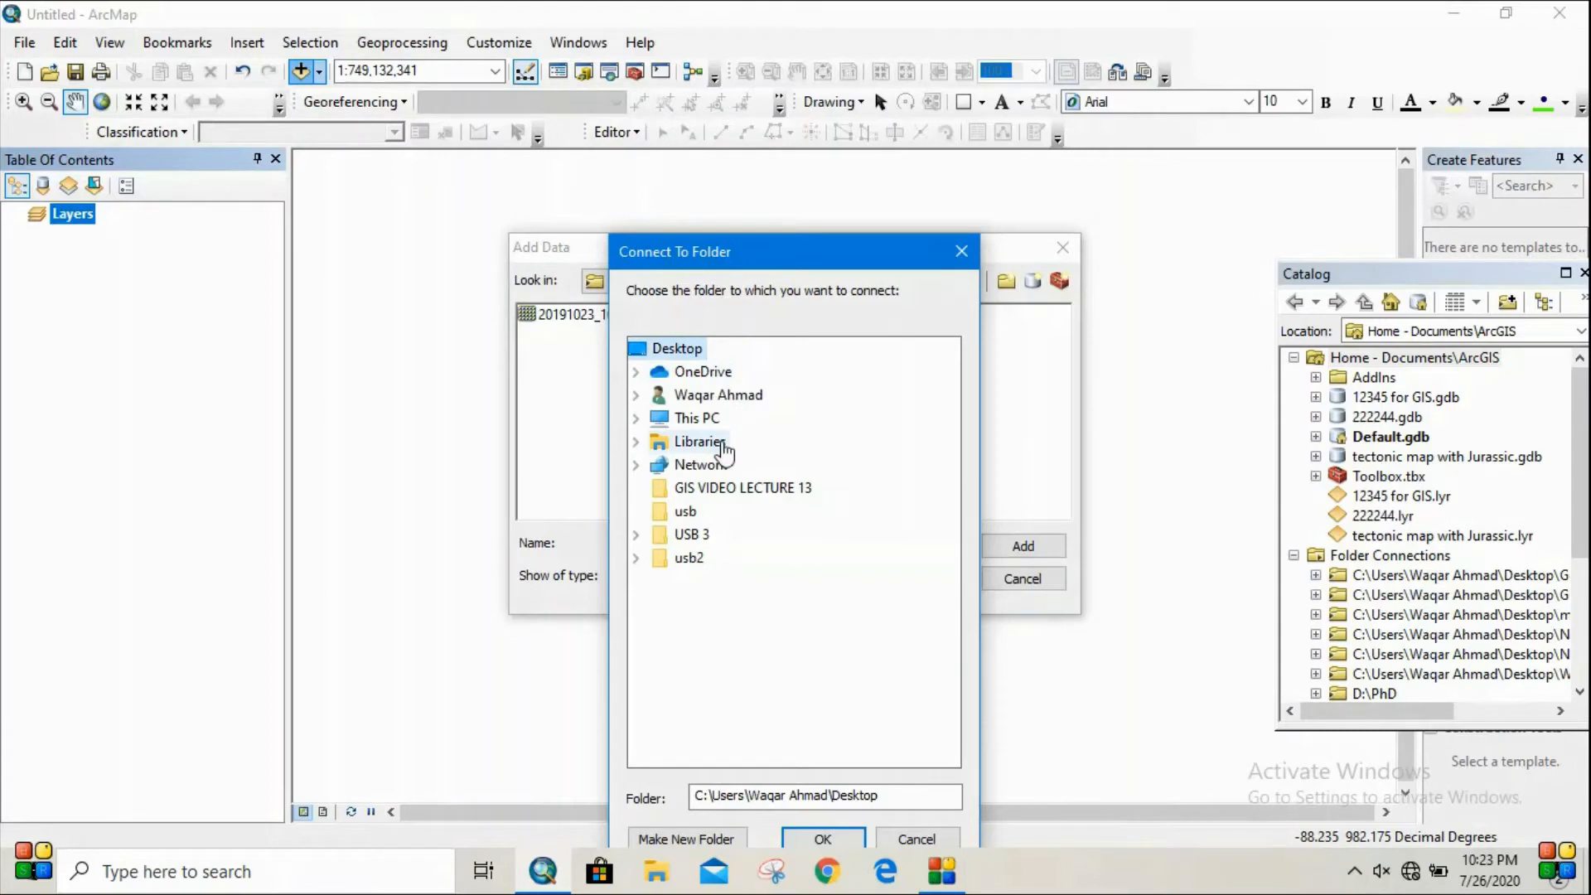
left_click(776, 491)
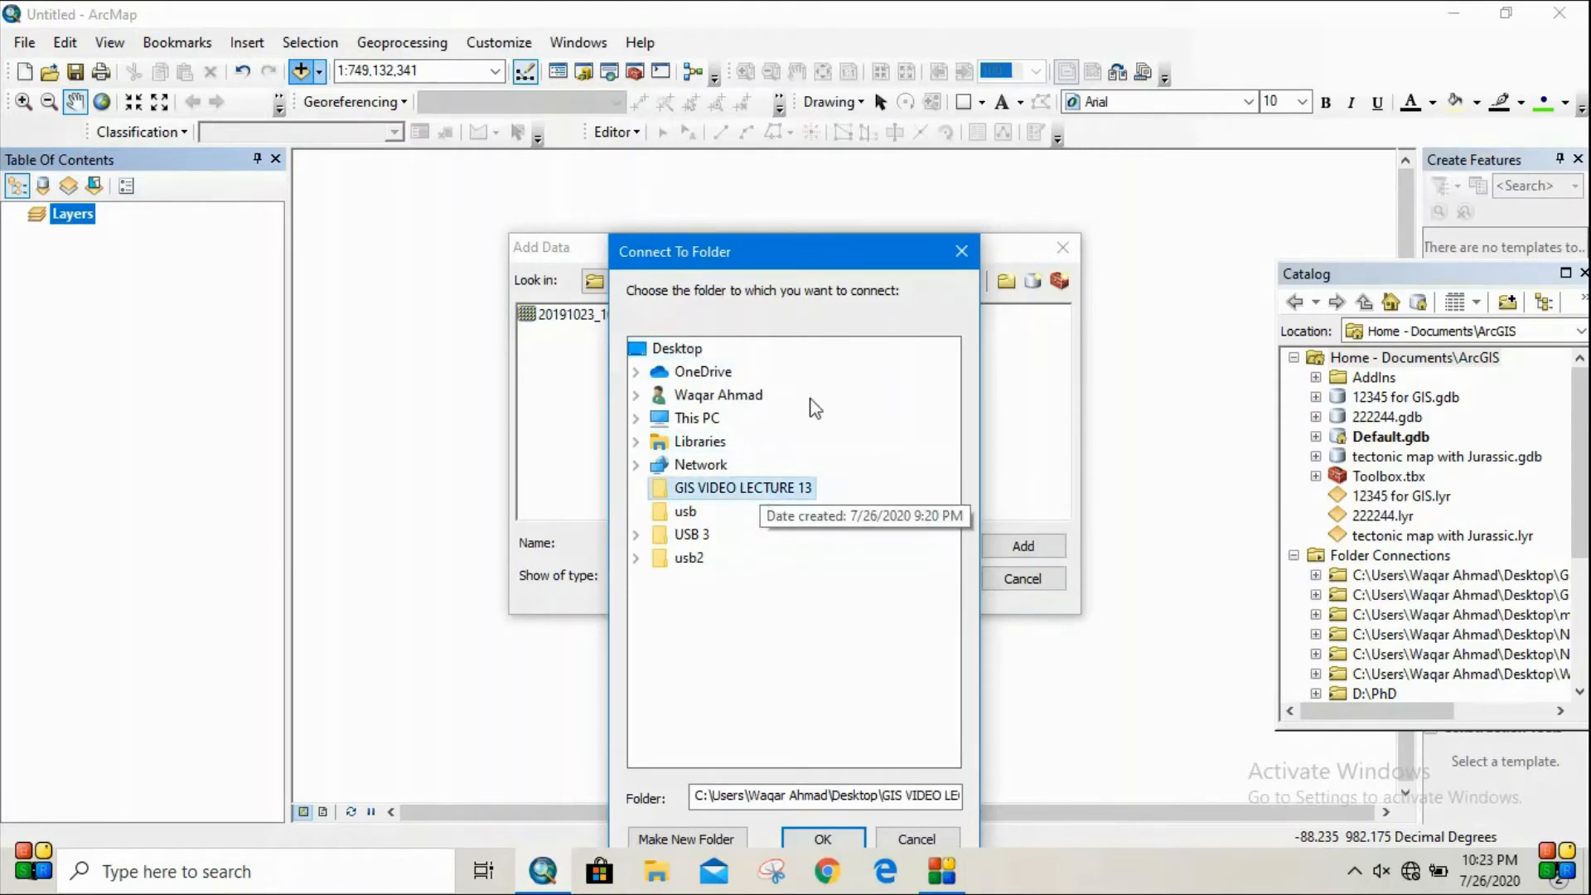
left_click_drag(854, 246, 862, 189)
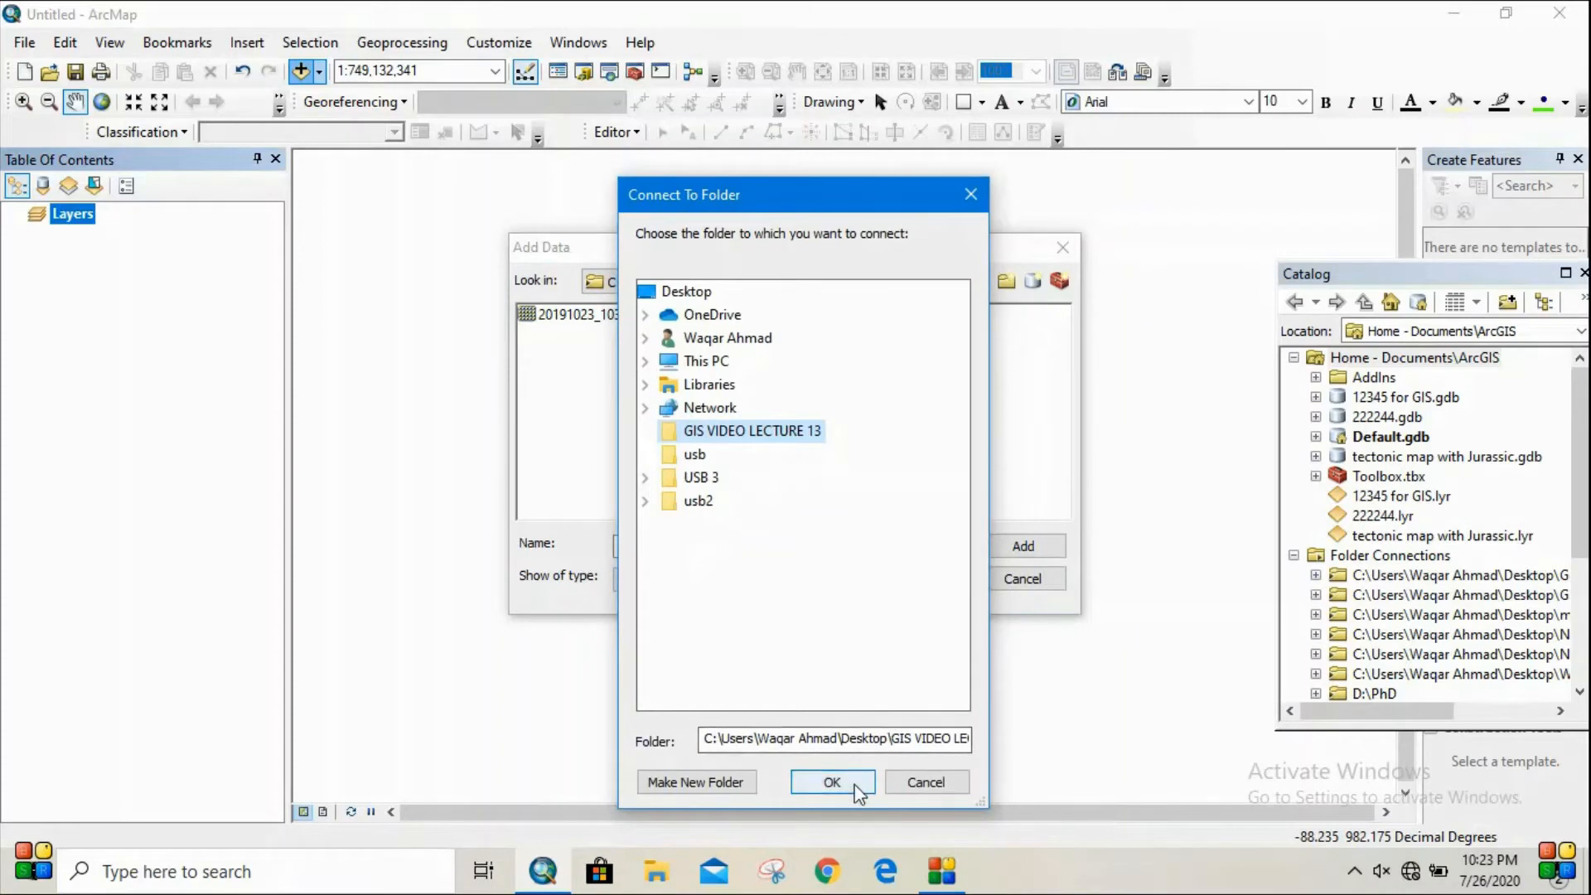
left_click(833, 782)
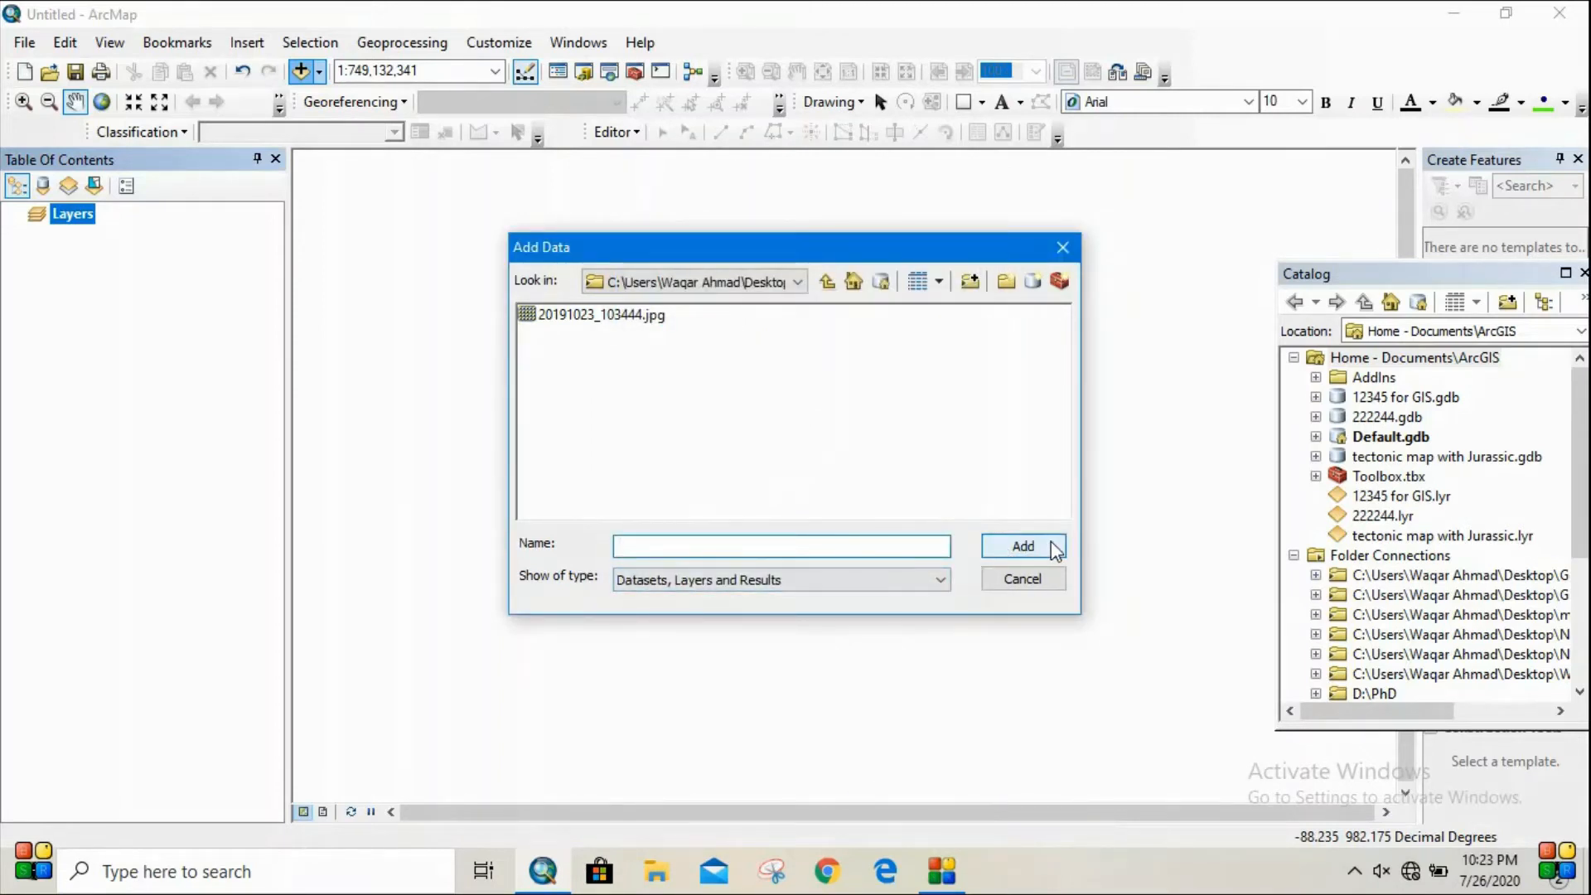
Step: Add the raster 20191023_103444.jpg with pyramids built using the default settings, and close the Catalog window
left_click(592, 325)
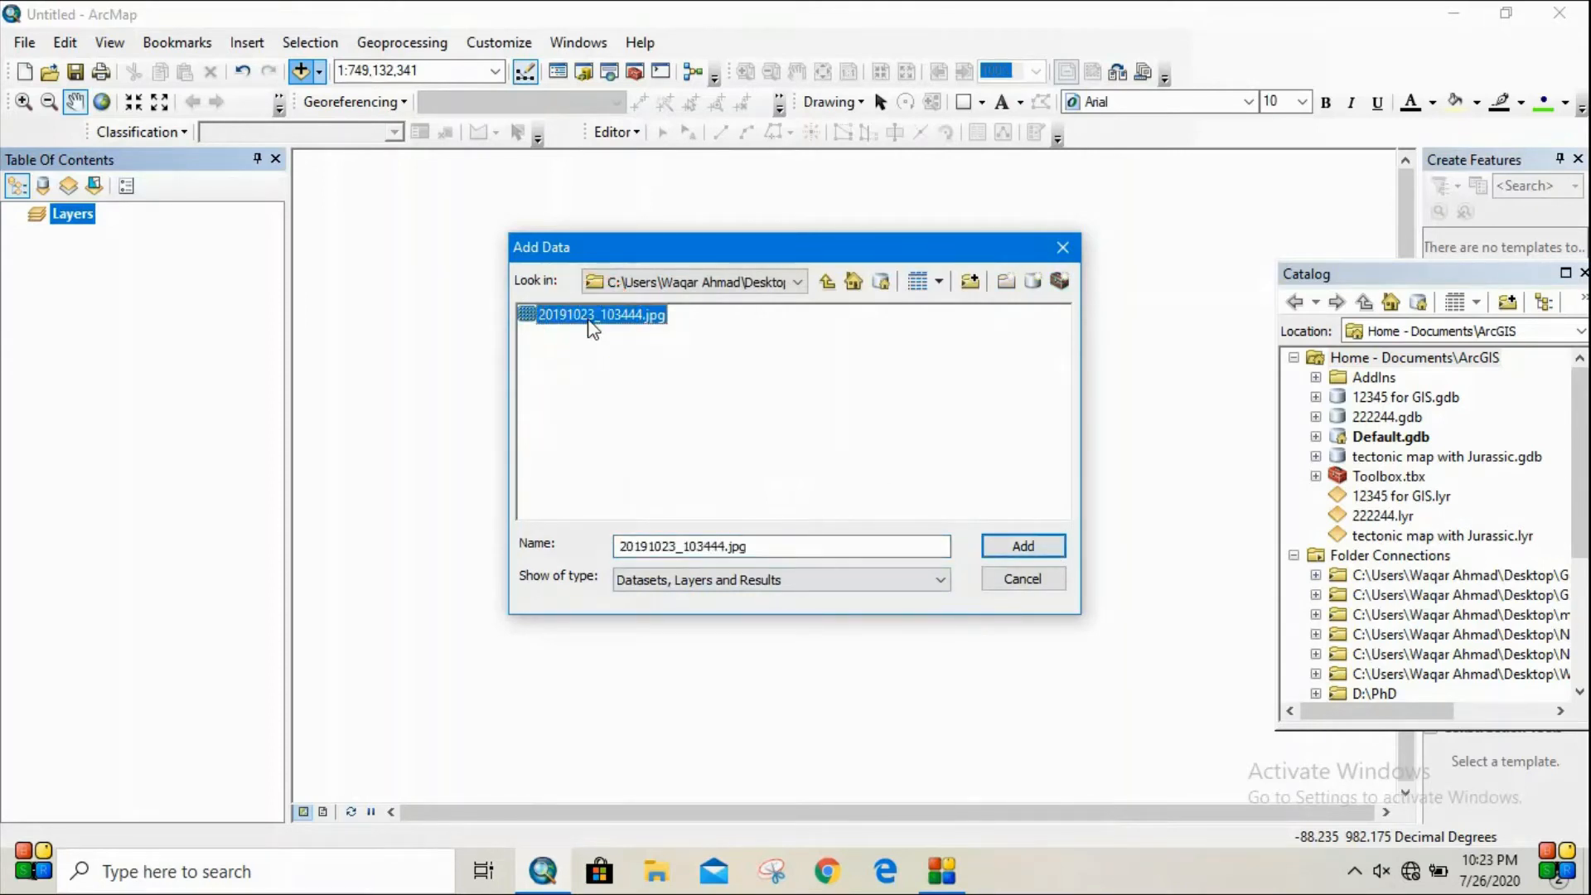
left_click(1051, 557)
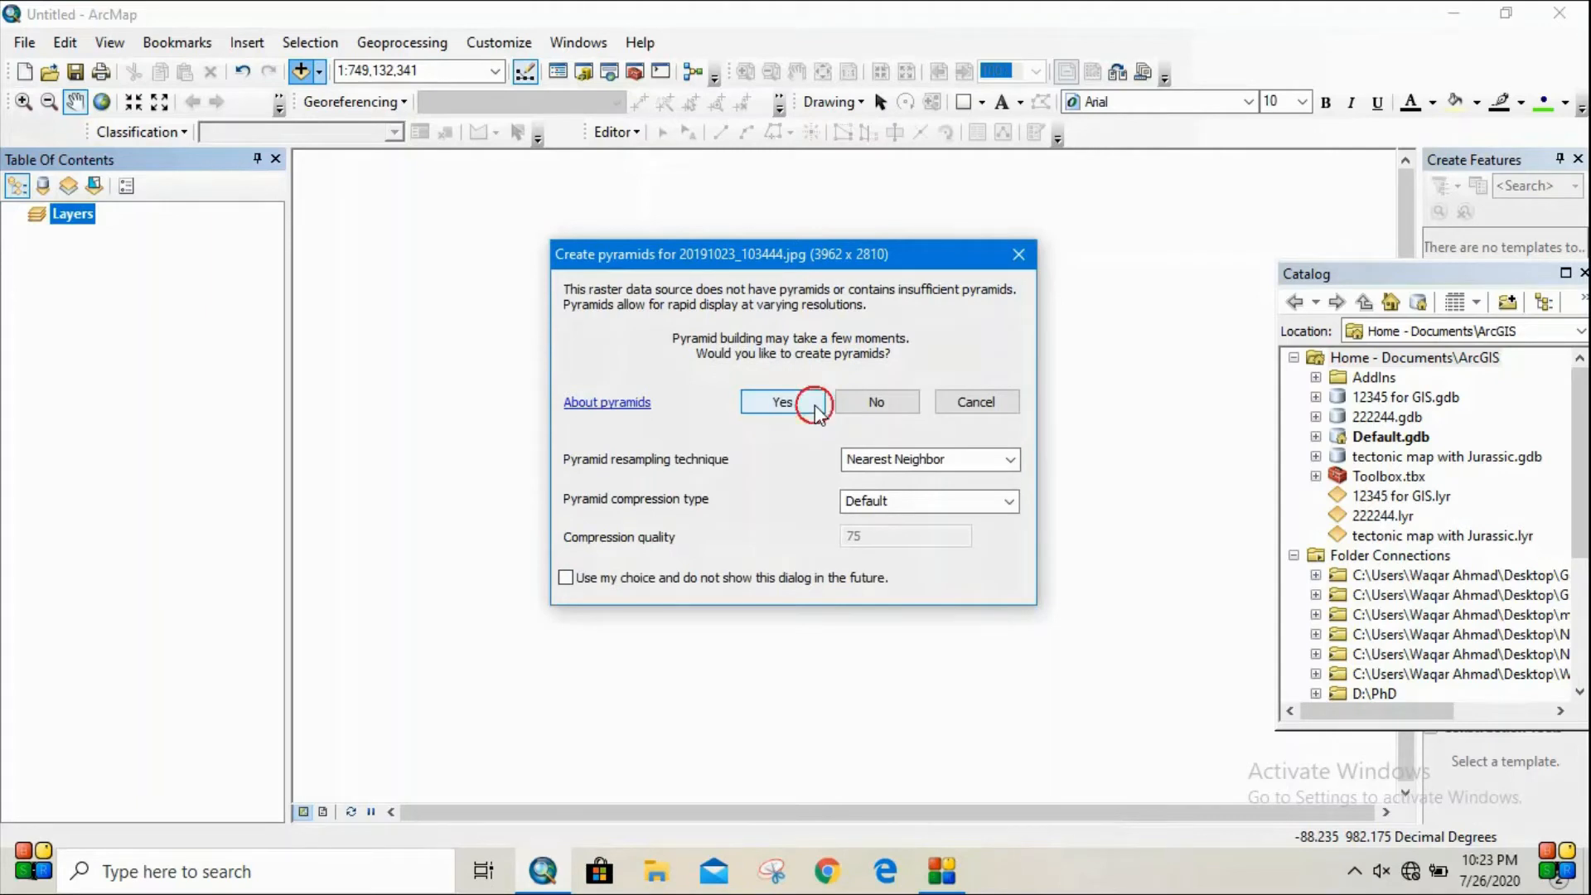
left_click(814, 405)
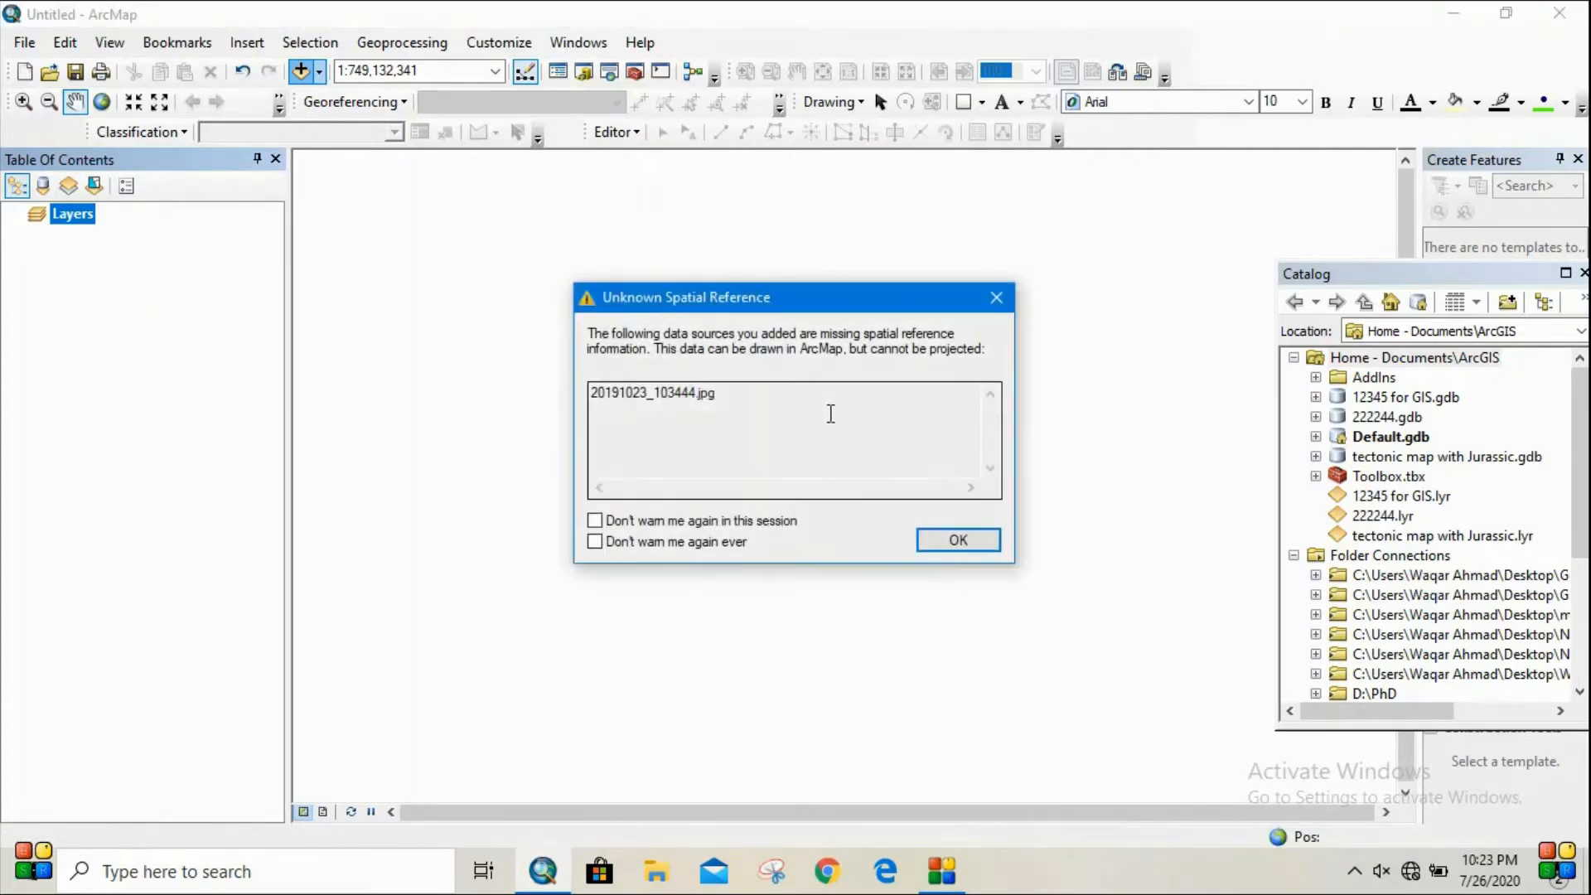
left_click(943, 543)
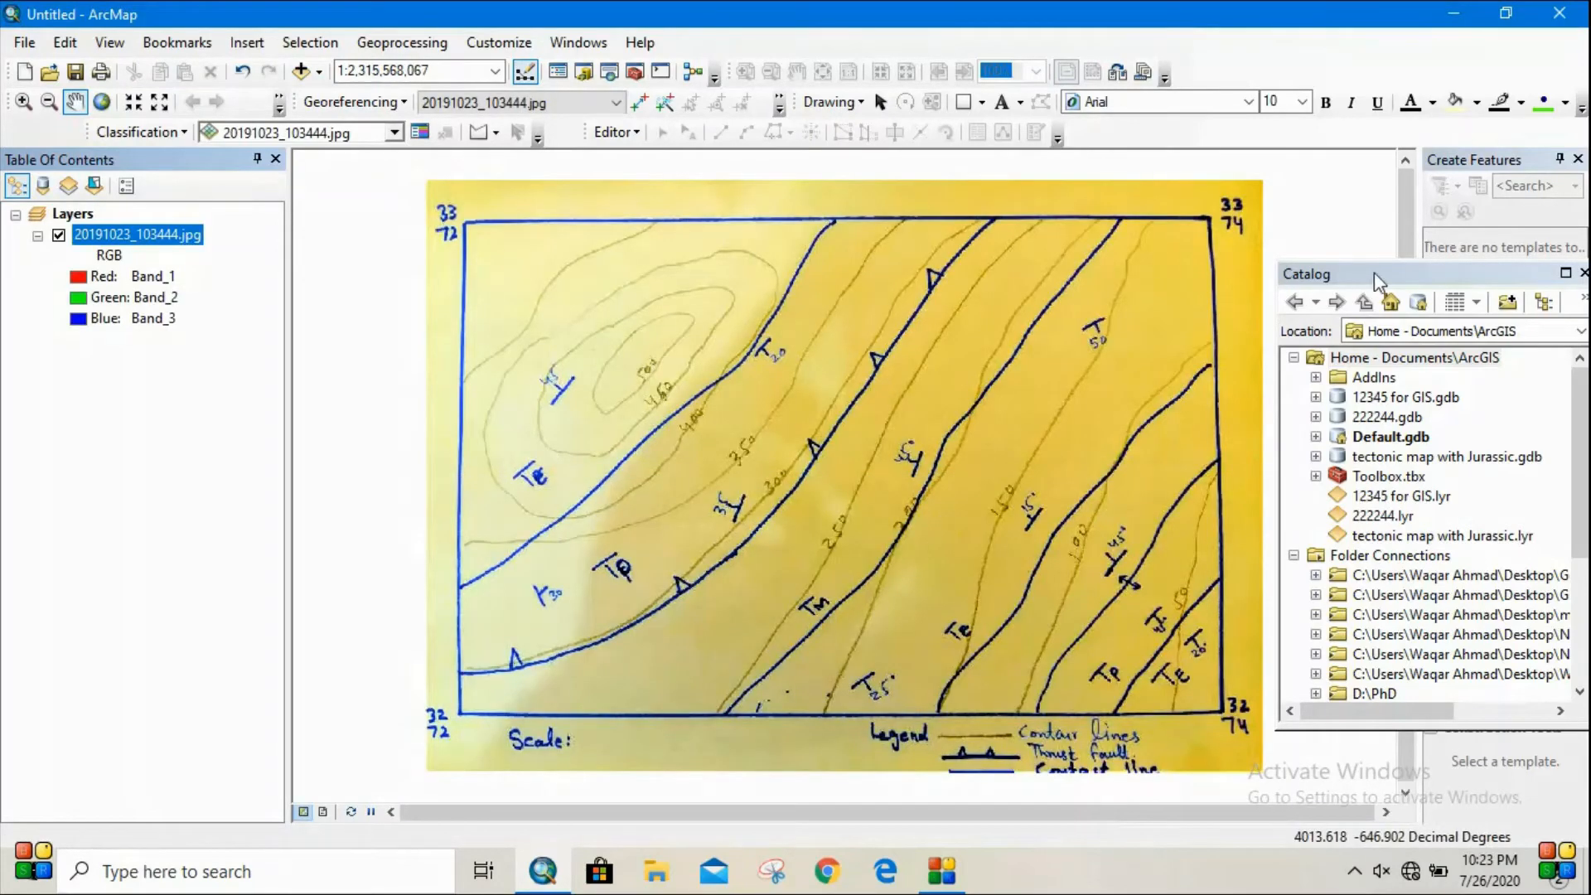
left_click_drag(1375, 272, 1293, 267)
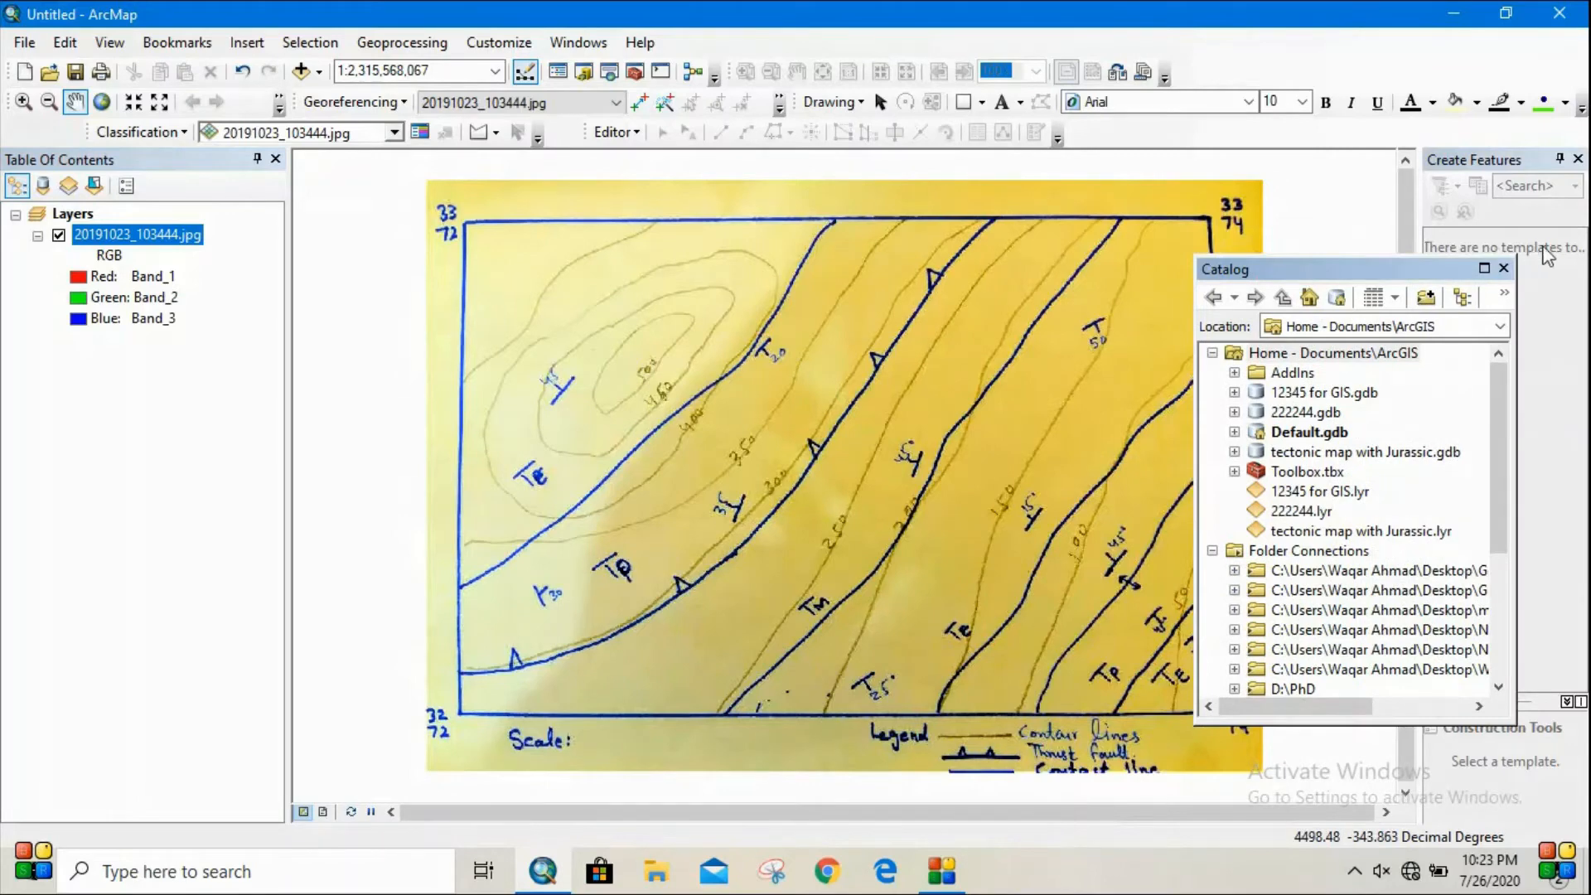
left_click(1503, 268)
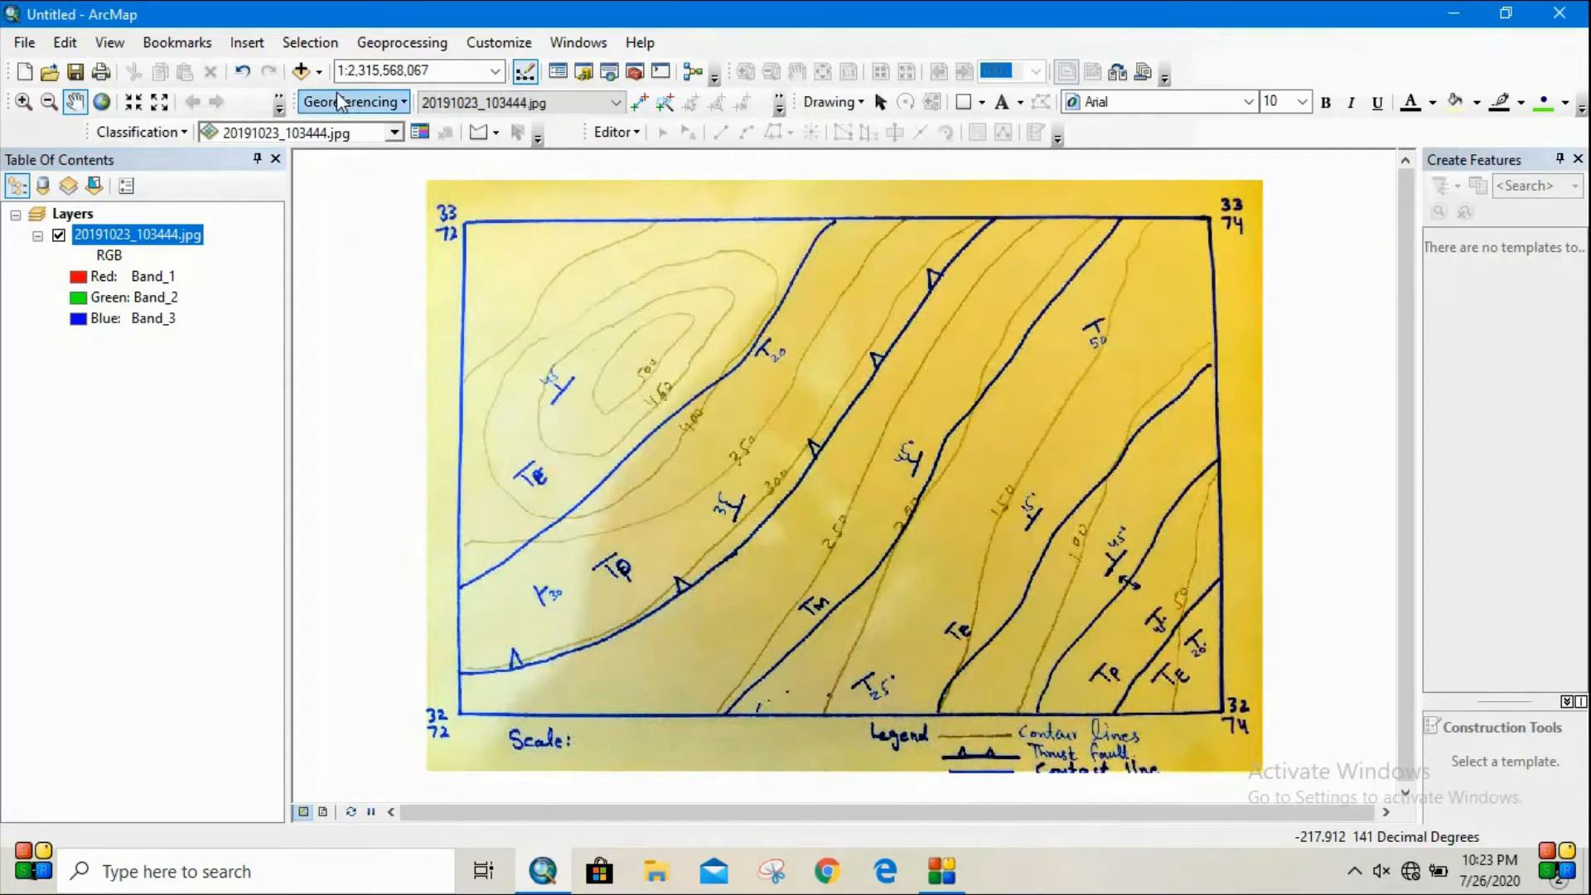
Step: Turn off Auto Adjust for georeferencing the map image
left_click(1273, 60)
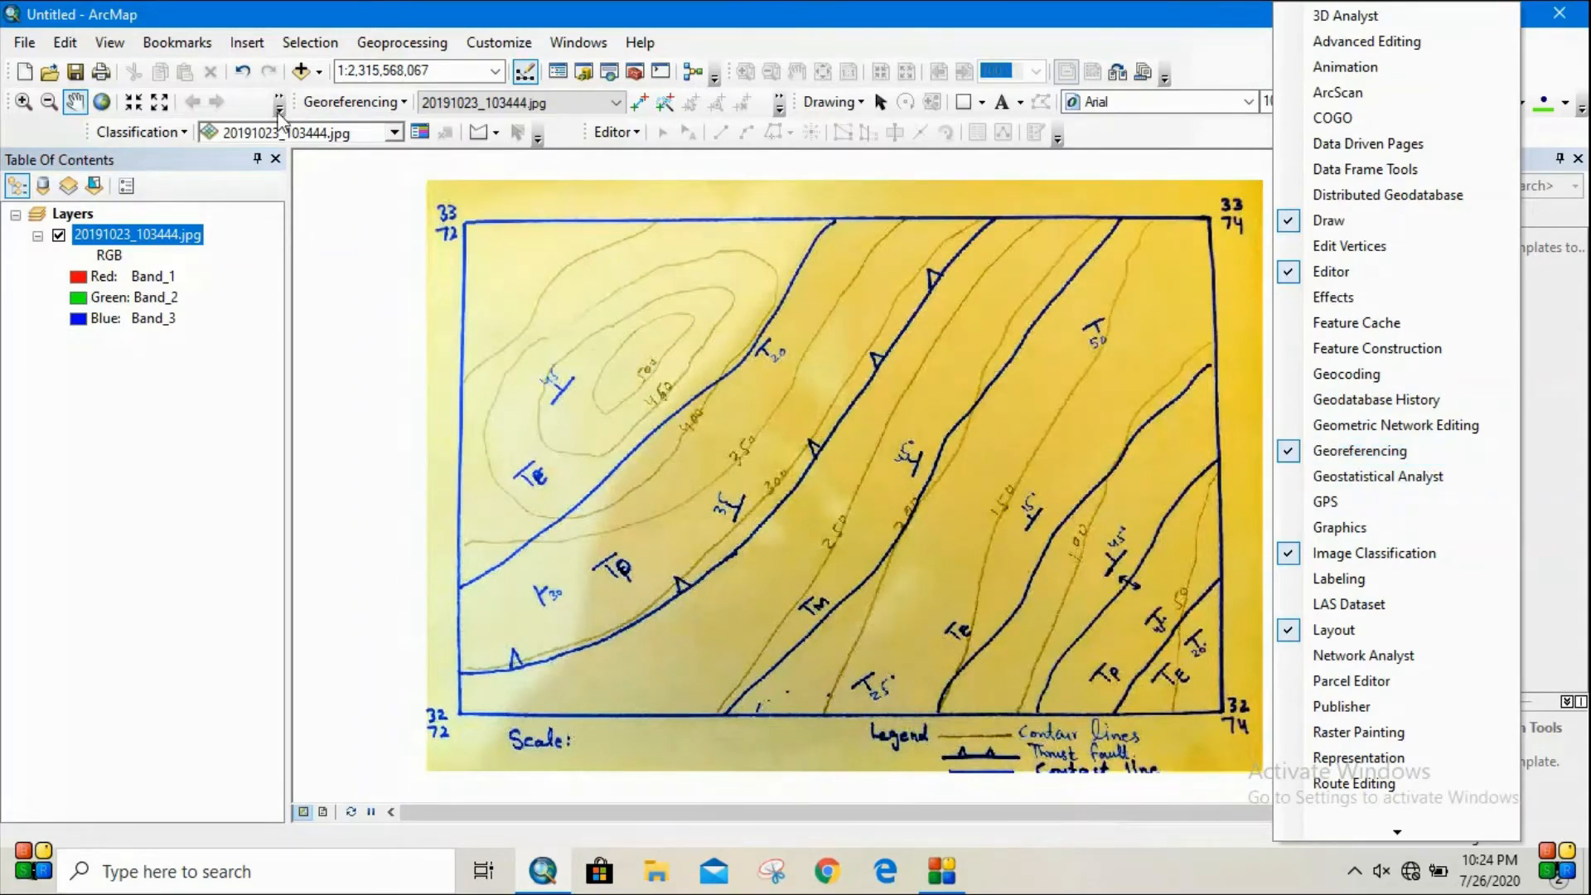
left_click(360, 102)
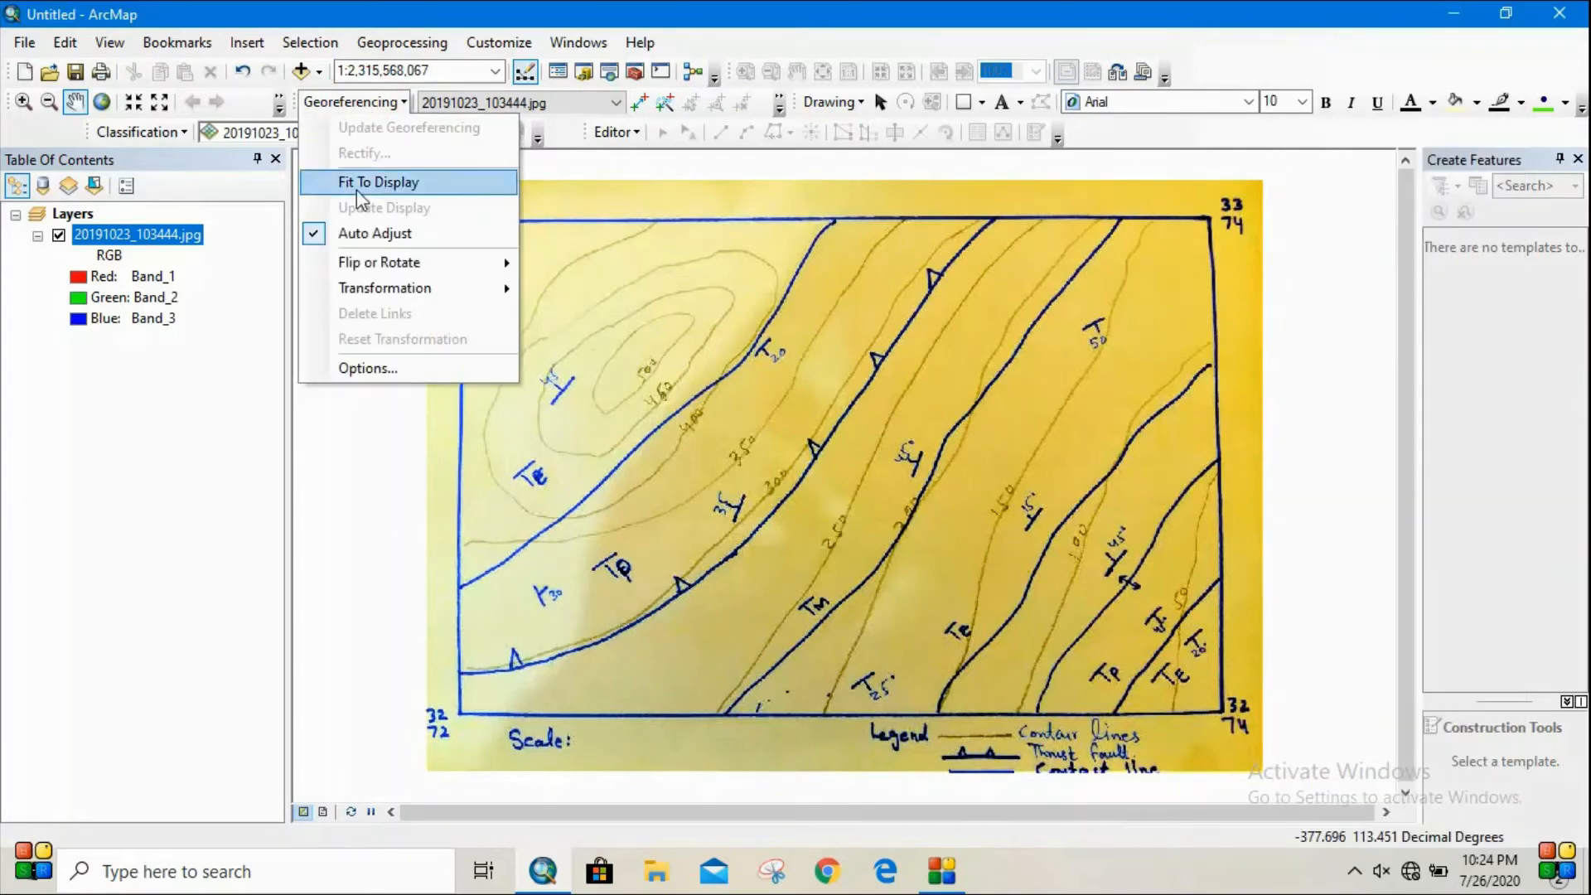
left_click(315, 240)
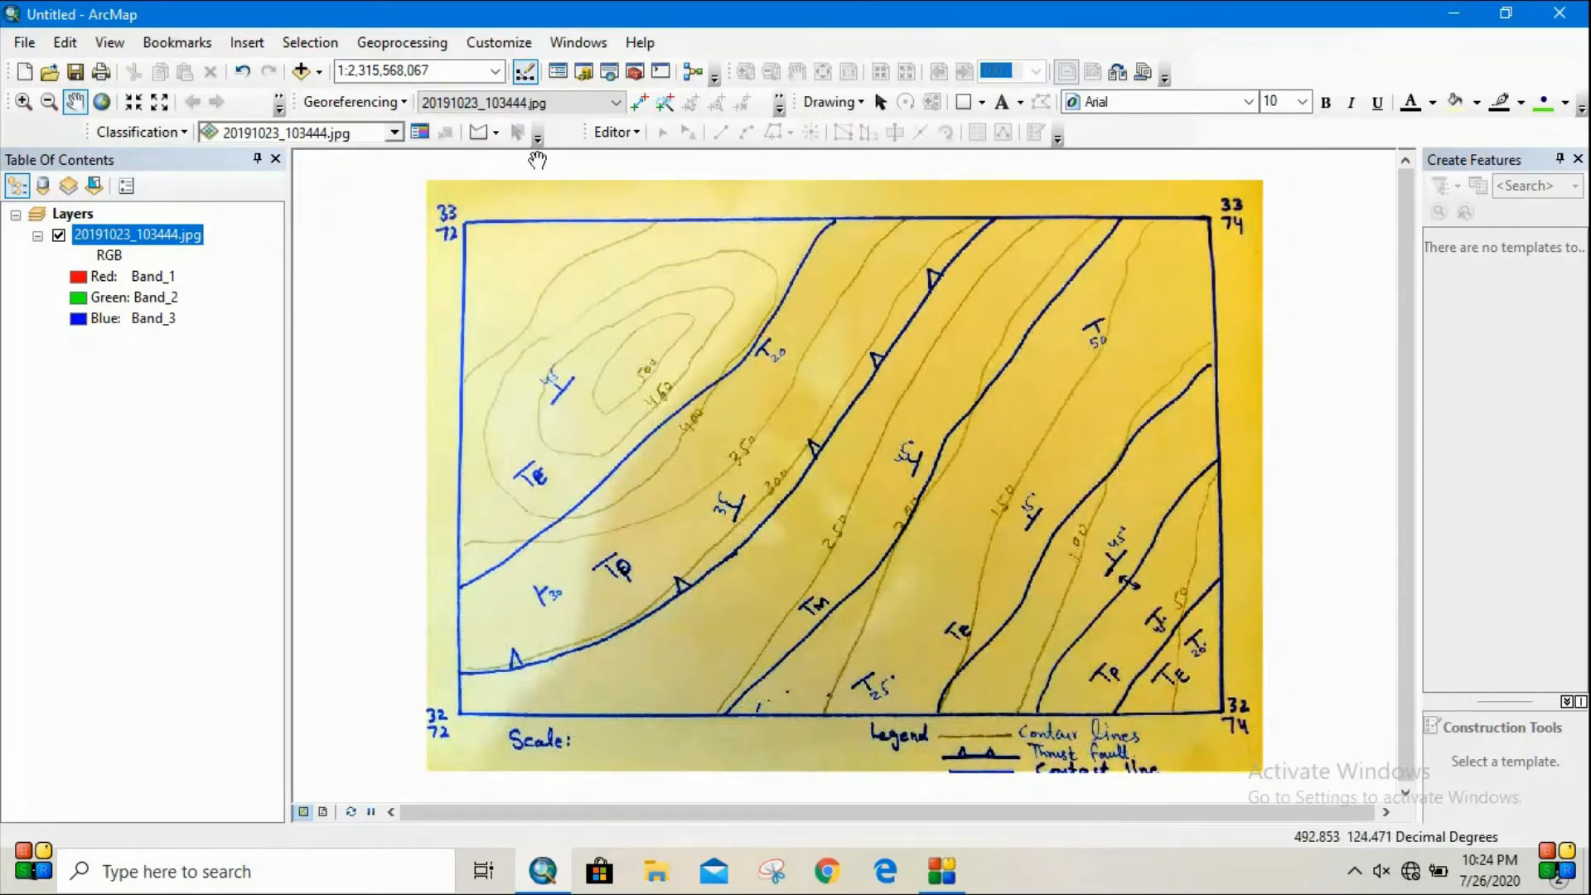
Step: Add a georeferencing control point at the map frame's upper-left corner with coordinates X 72 and Y 33
left_click(640, 104)
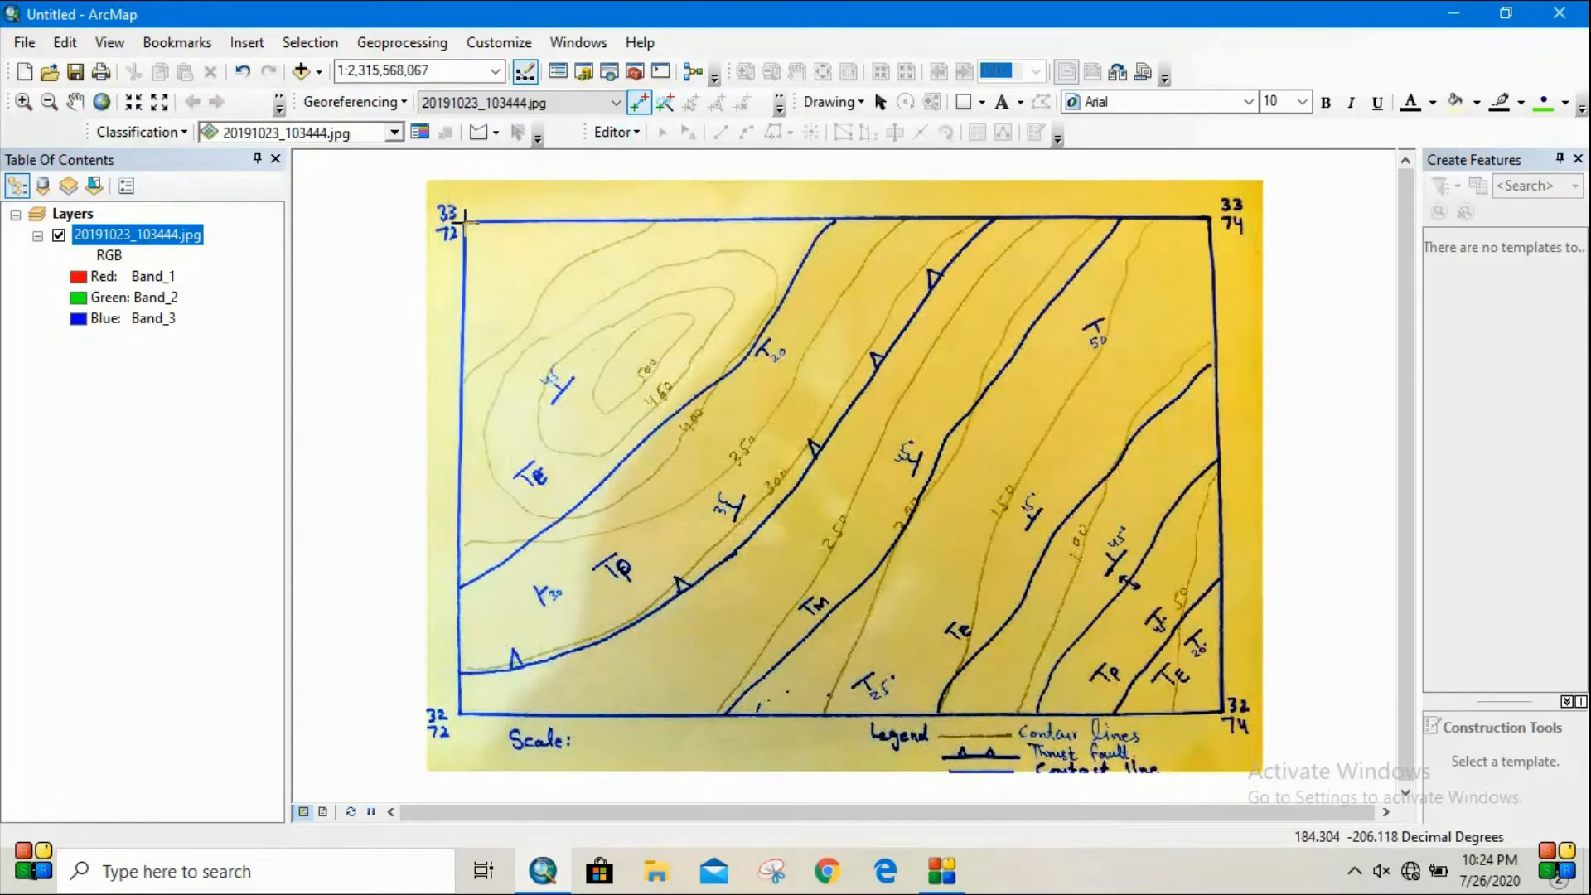
left_click(465, 220)
right_click(465, 220)
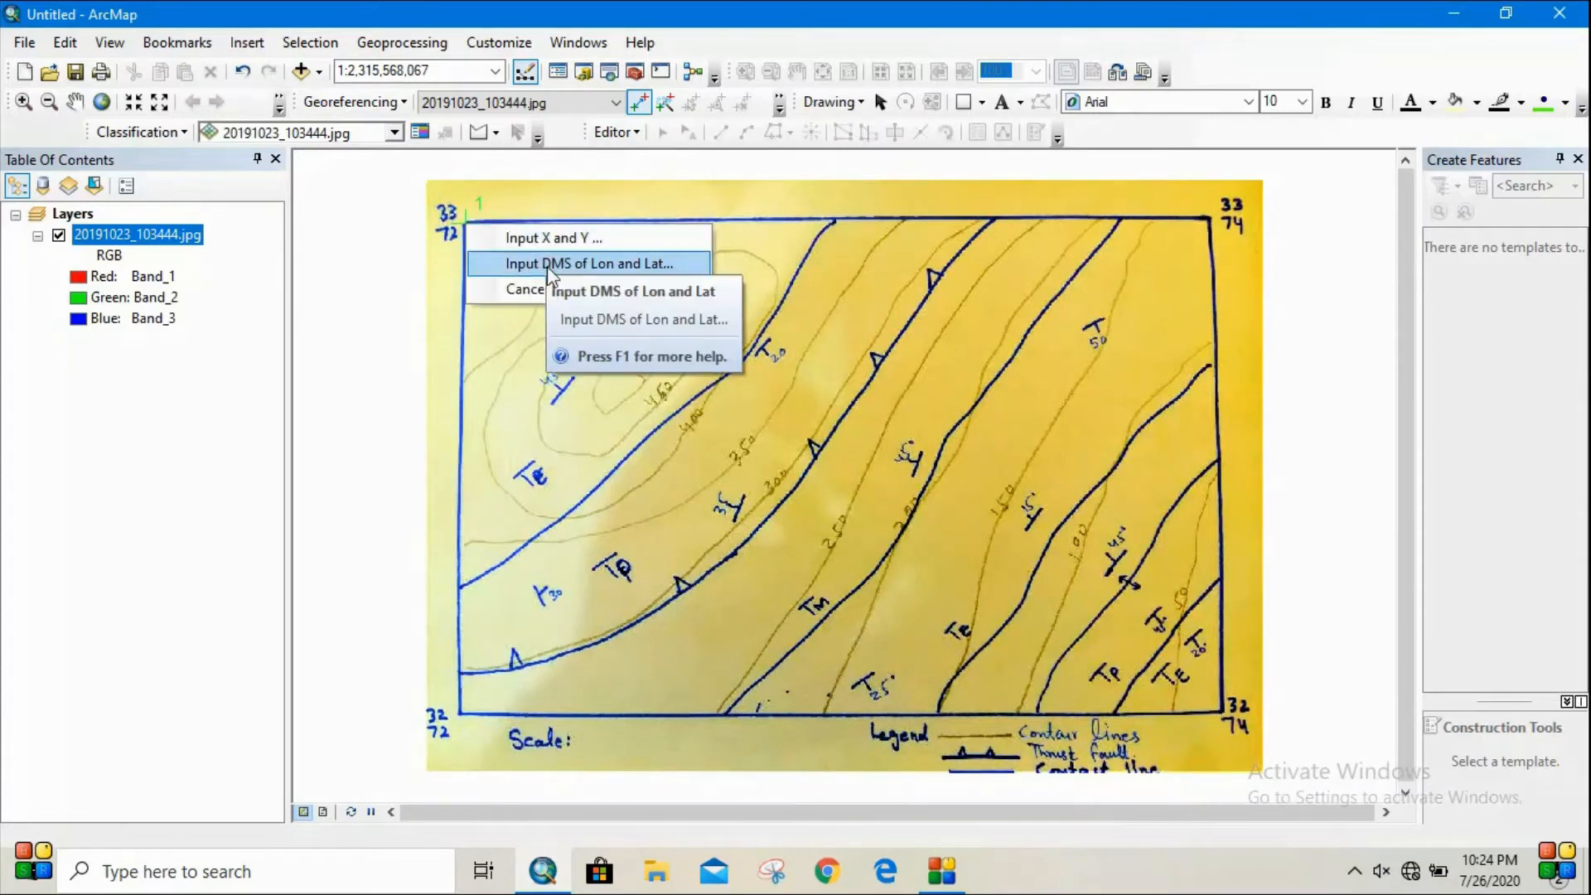
left_click(621, 238)
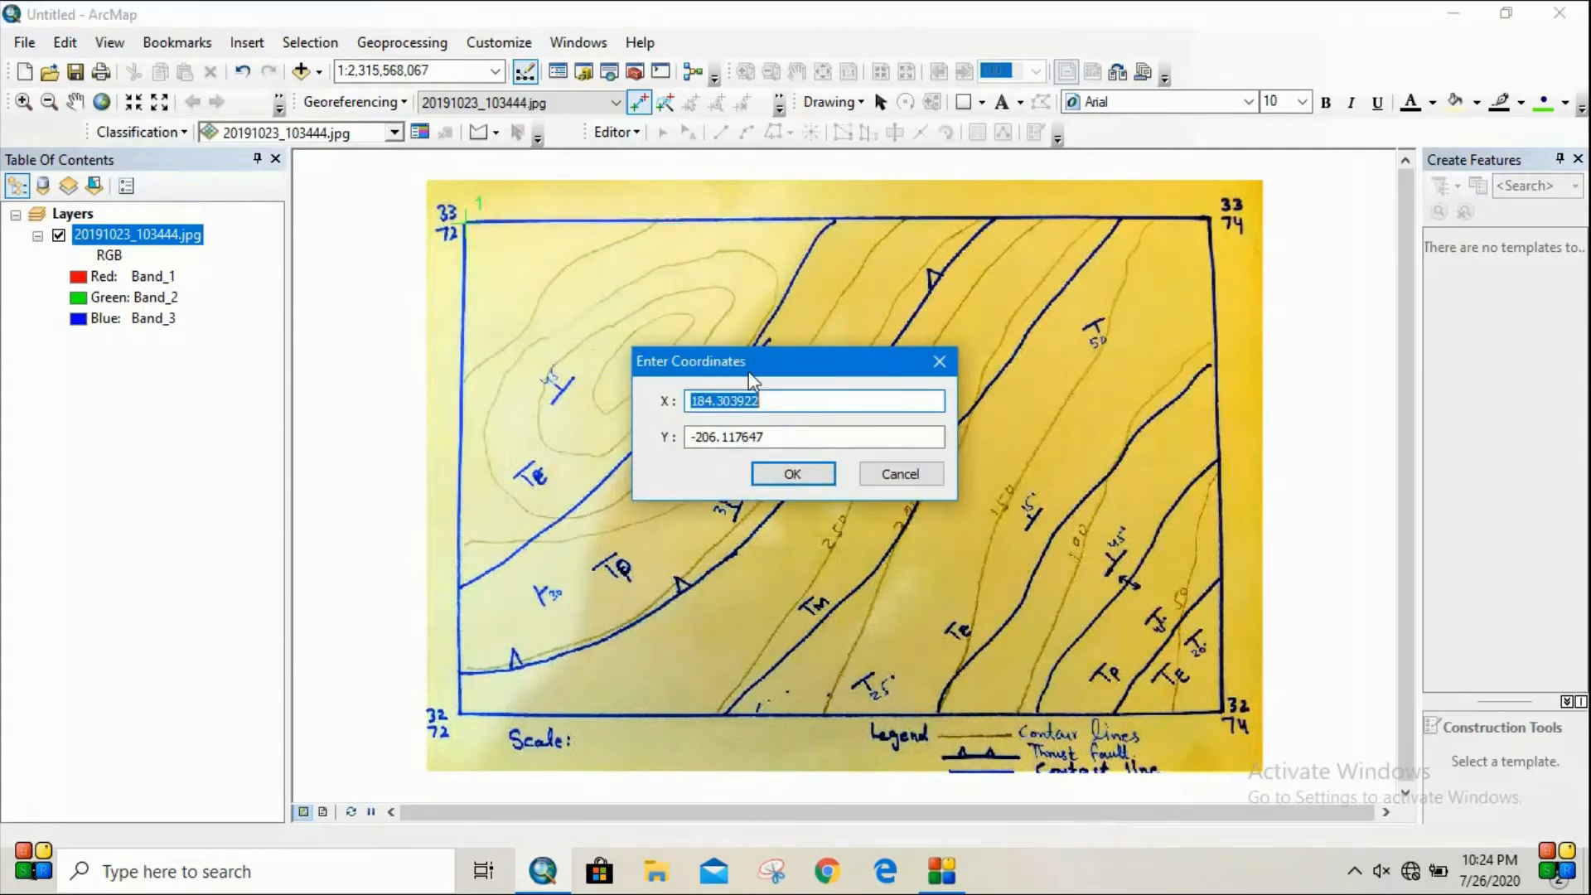
left_click(790, 398)
key("BackSpace")
key("BackSpace")
key("BackSpace")
key("BackSpace")
key("BackSpace")
key("BackSpace")
key("BackSpace")
key("BackSpace")
key("BackSpace")
type("72")
left_click(846, 435)
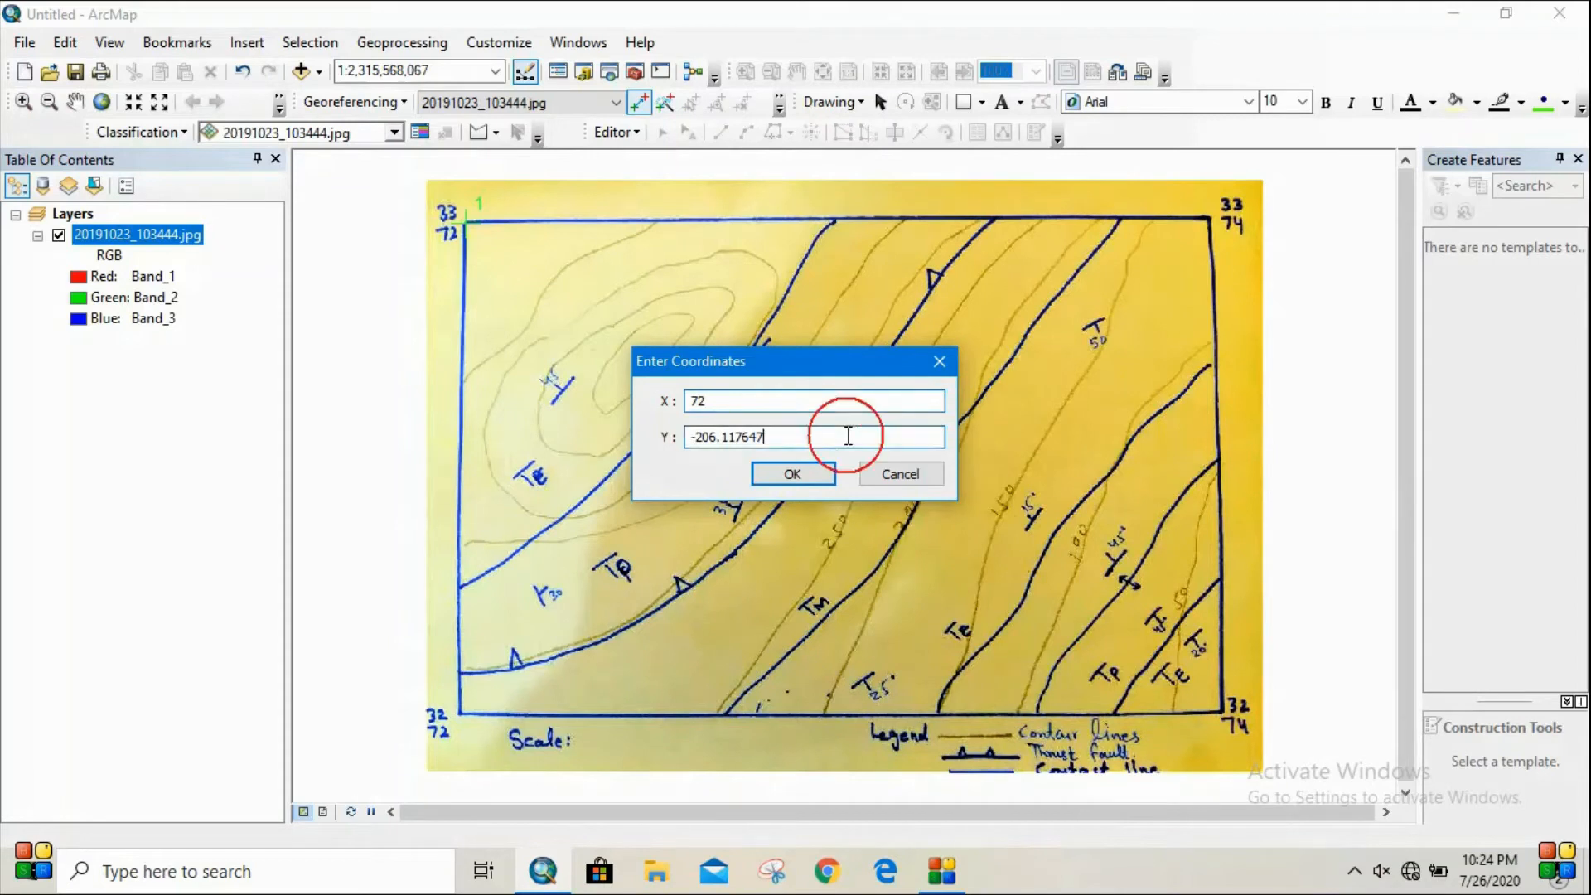
key("BackSpace")
key("BackSpace")
key("BackSpace")
key("BackSpace")
key("BackSpace")
key("BackSpace")
key("BackSpace")
key("BackSpace")
key("BackSpace")
key("BackSpace")
key("BackSpace")
type("3")
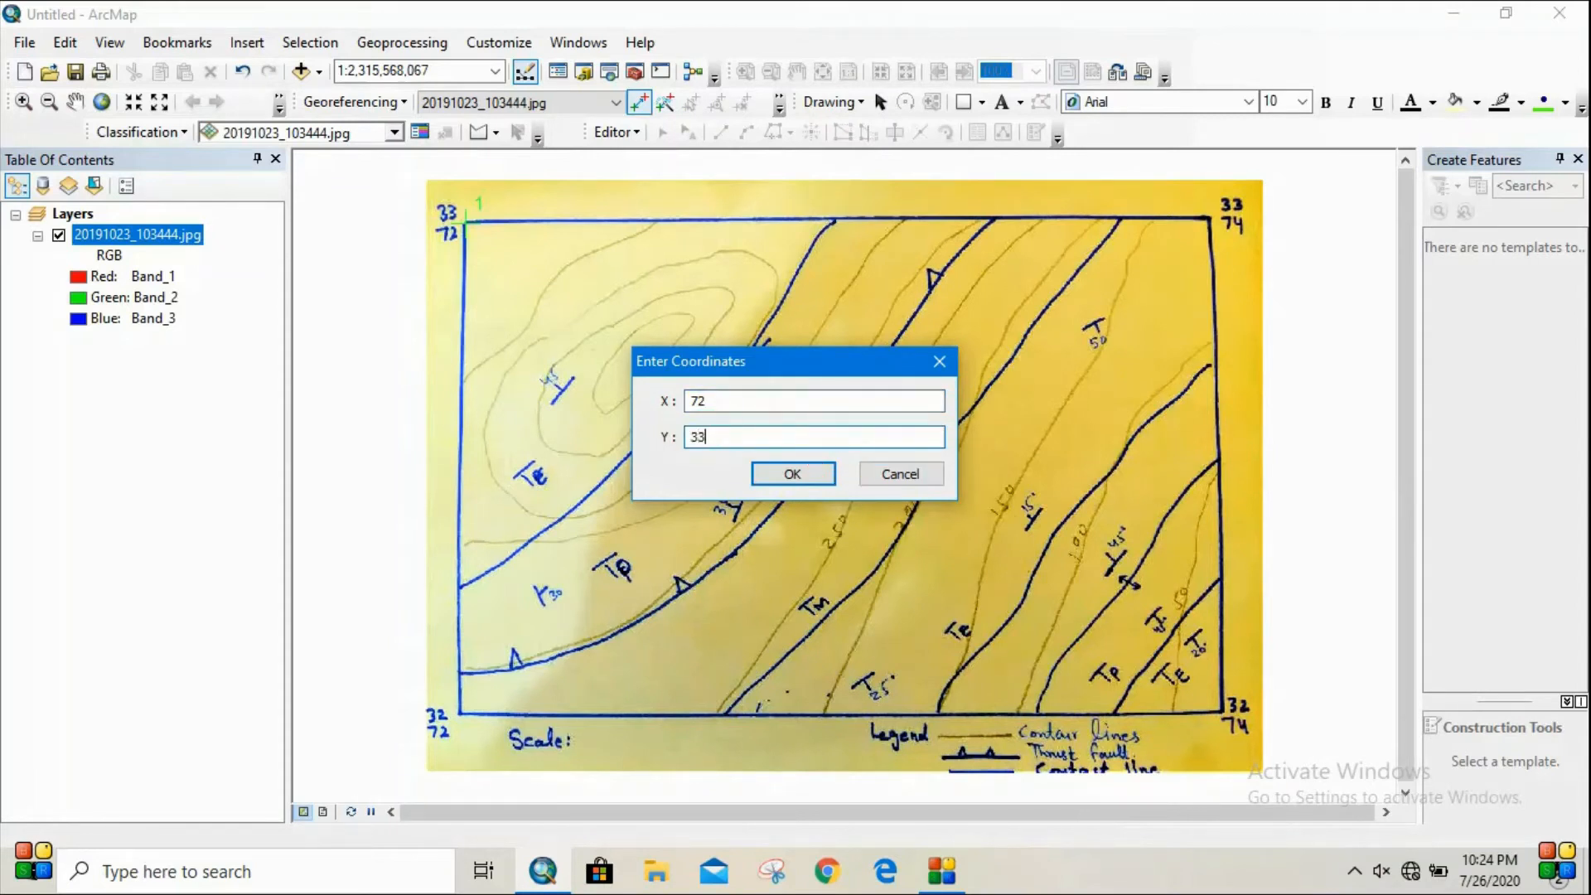
type("3")
left_click(814, 469)
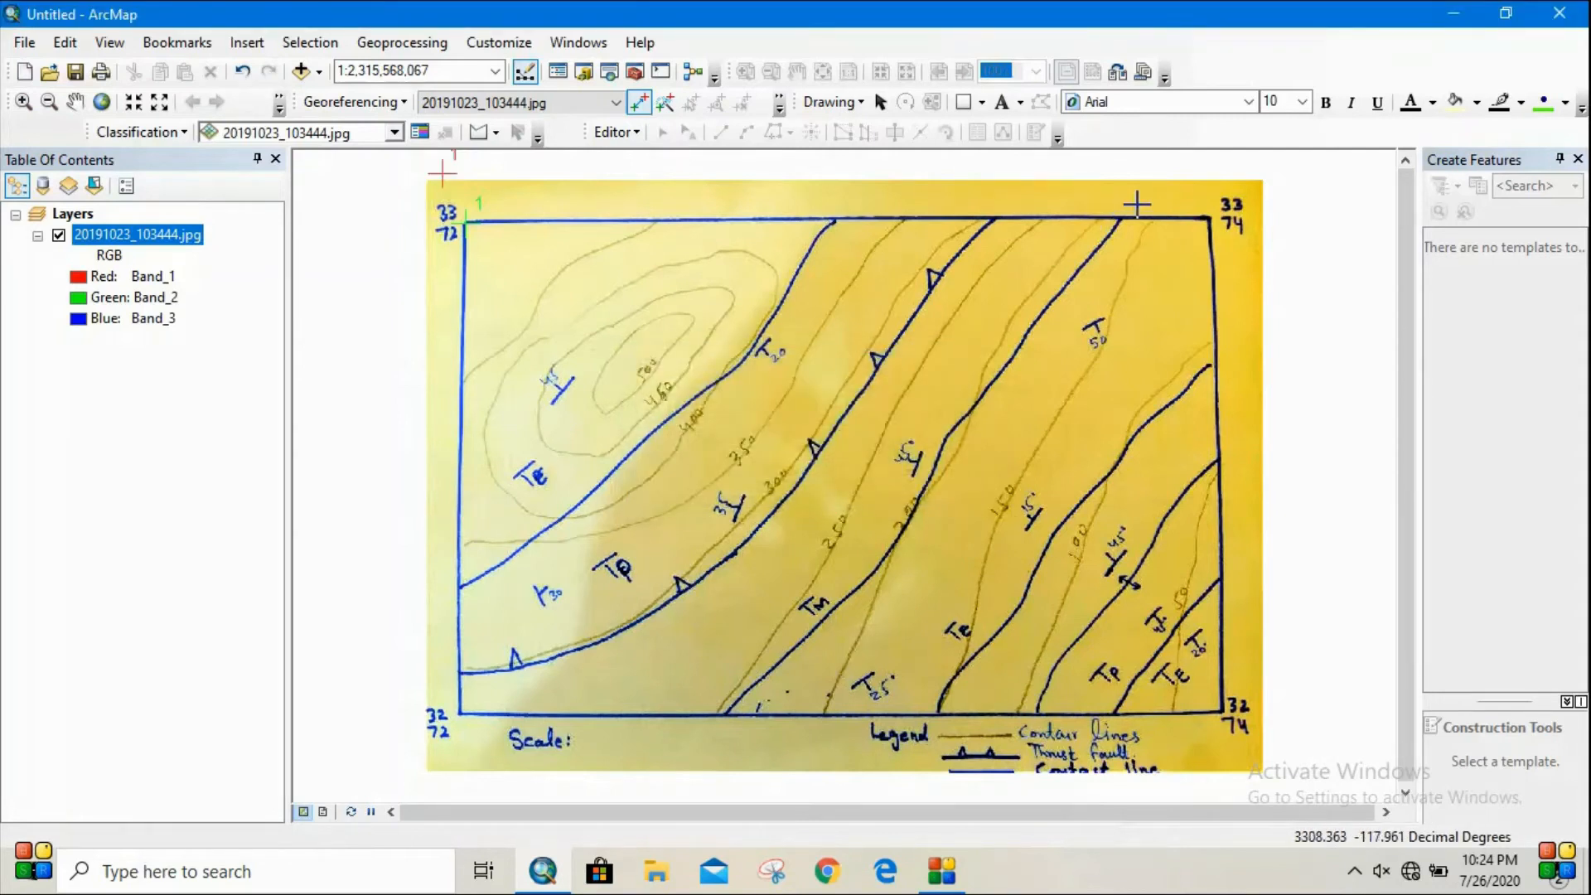
Step: Add a control point at the map frame's upper-right corner with coordinates X 74 and Y 33
left_click(1204, 218)
right_click(1204, 217)
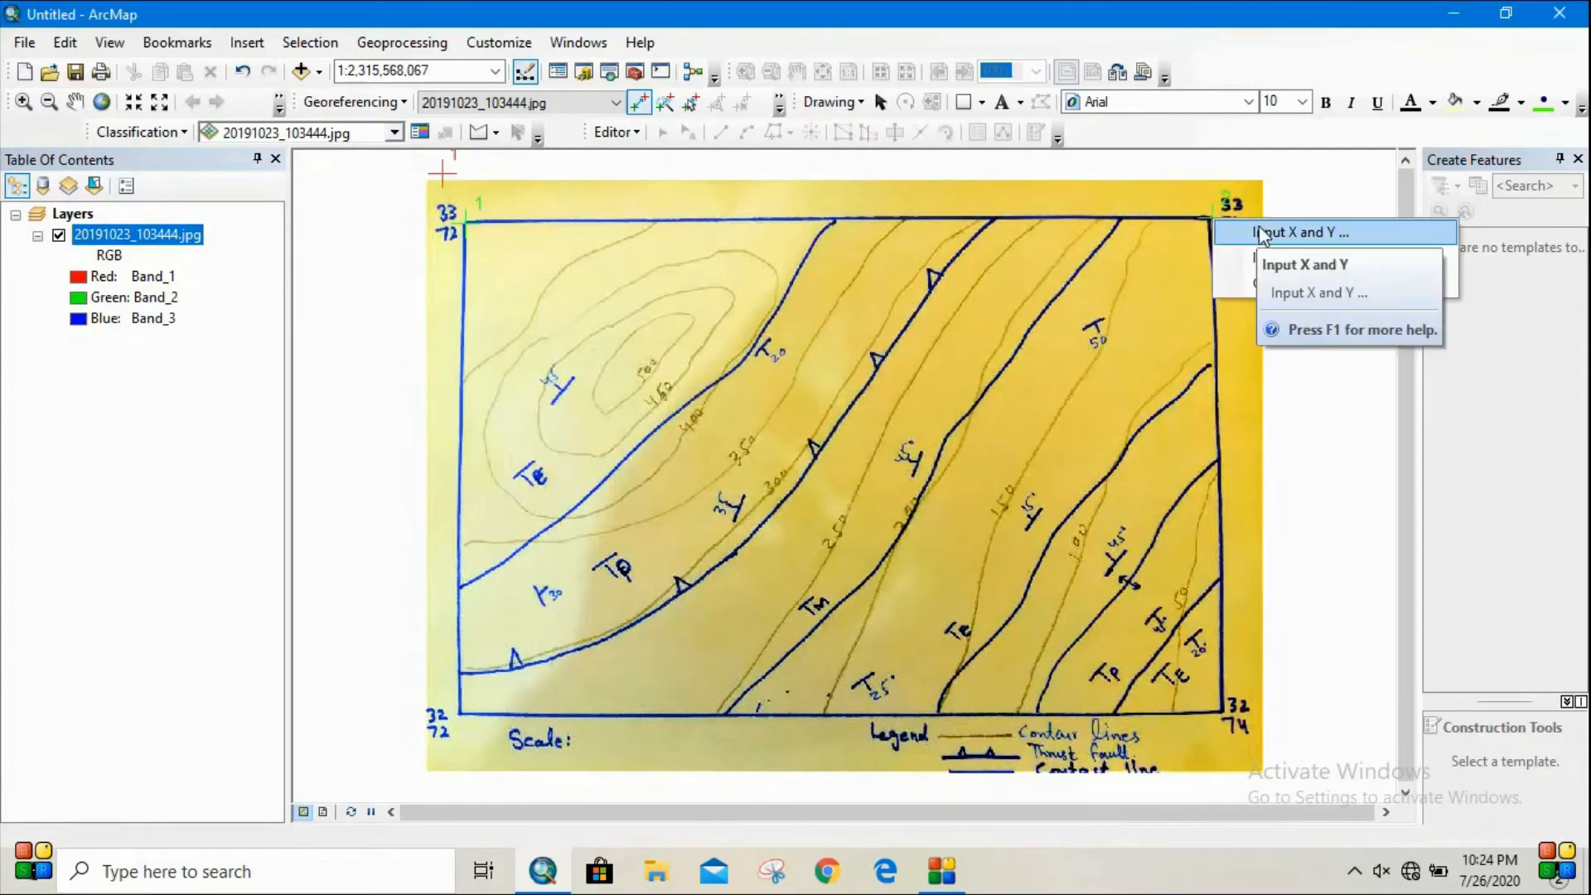
left_click(1293, 229)
left_click(819, 394)
key("BackSpace")
key("BackSpace")
key("BackSpace")
key("BackSpace")
key("BackSpace")
key("BackSpace")
key("BackSpace")
key("BackSpace")
key("BackSpace")
key("BackSpace")
key("BackSpace")
type("74")
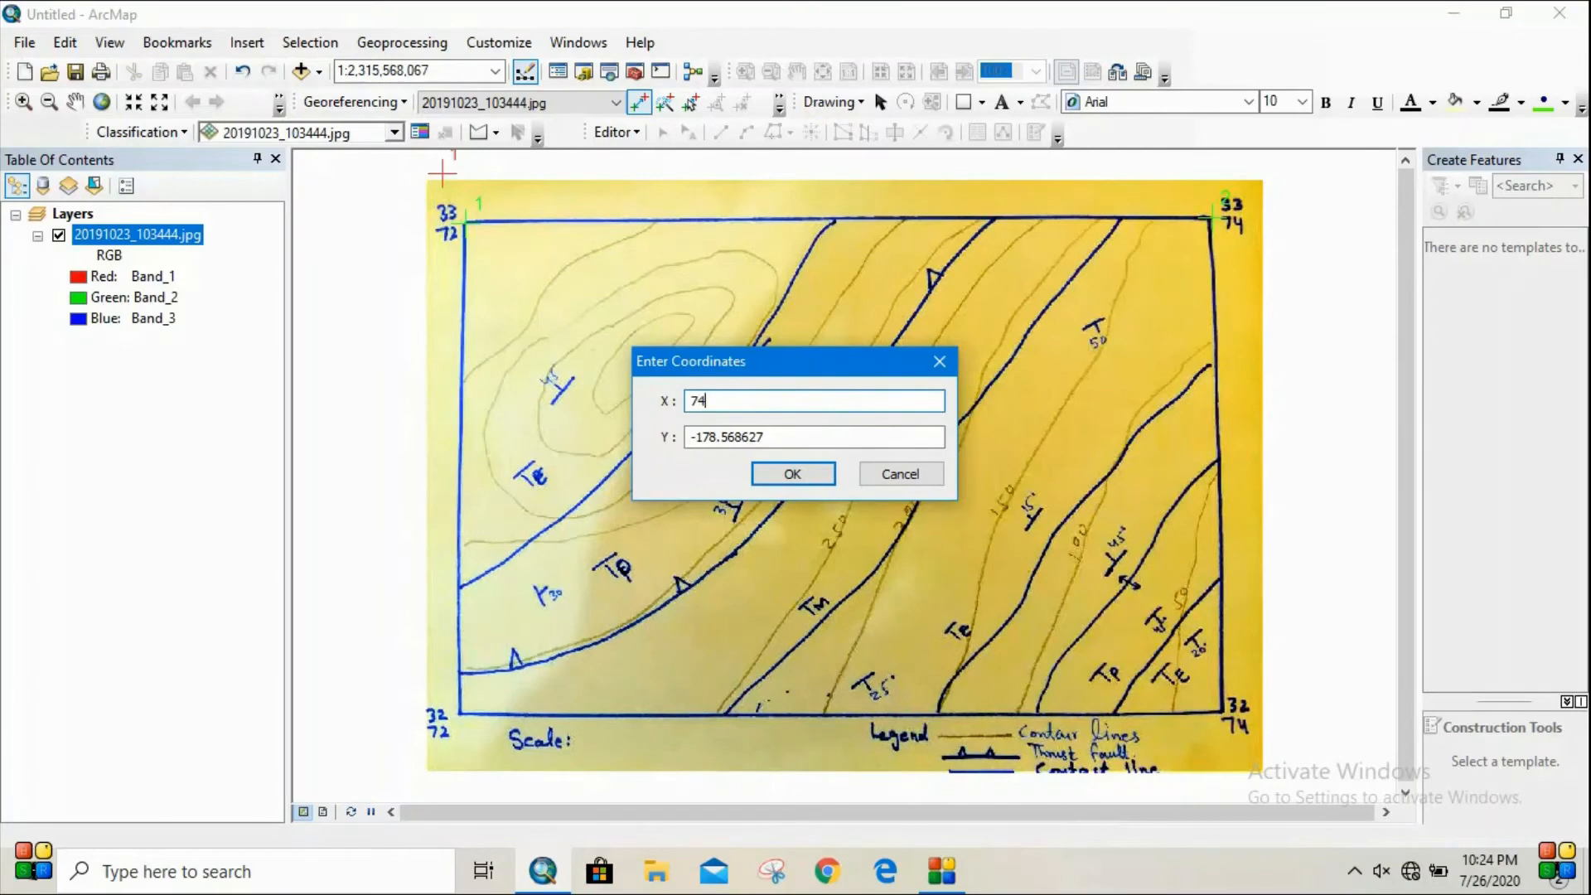
left_click(865, 439)
key("BackSpace")
key("BackSpace")
key("BackSpace")
key("BackSpace")
key("BackSpace")
key("BackSpace")
key("BackSpace")
key("BackSpace")
key("BackSpace")
key("BackSpace")
key("BackSpace")
type("33")
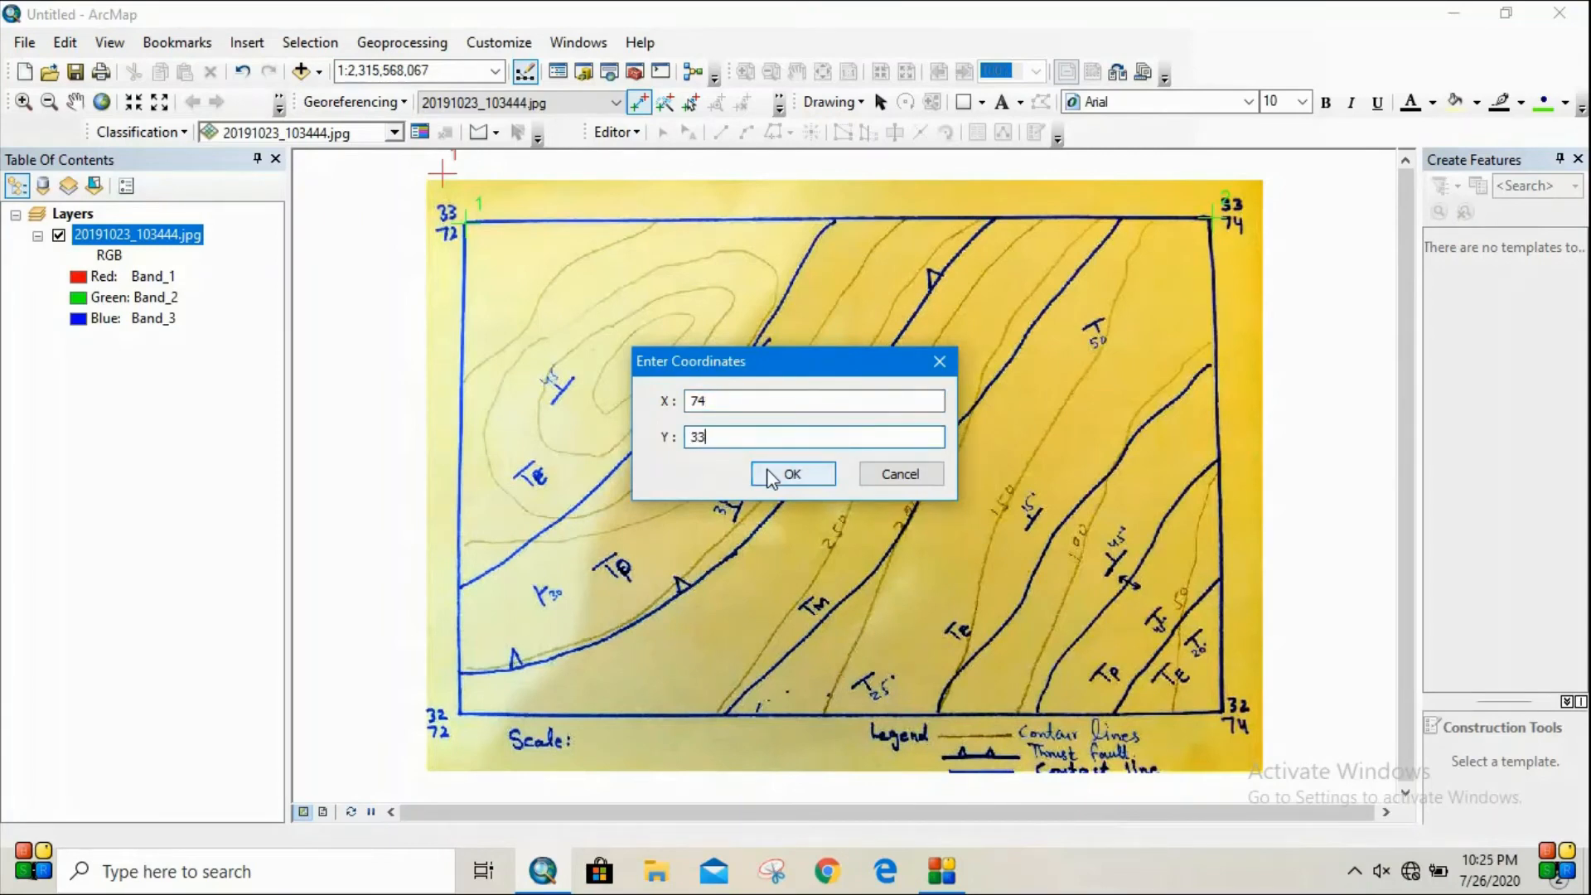
left_click(789, 473)
Step: Place a control point at the map frame's lower-right corner and set its DMS longitude to 74 degrees, 0 minutes, 0 seconds
left_click(1223, 711)
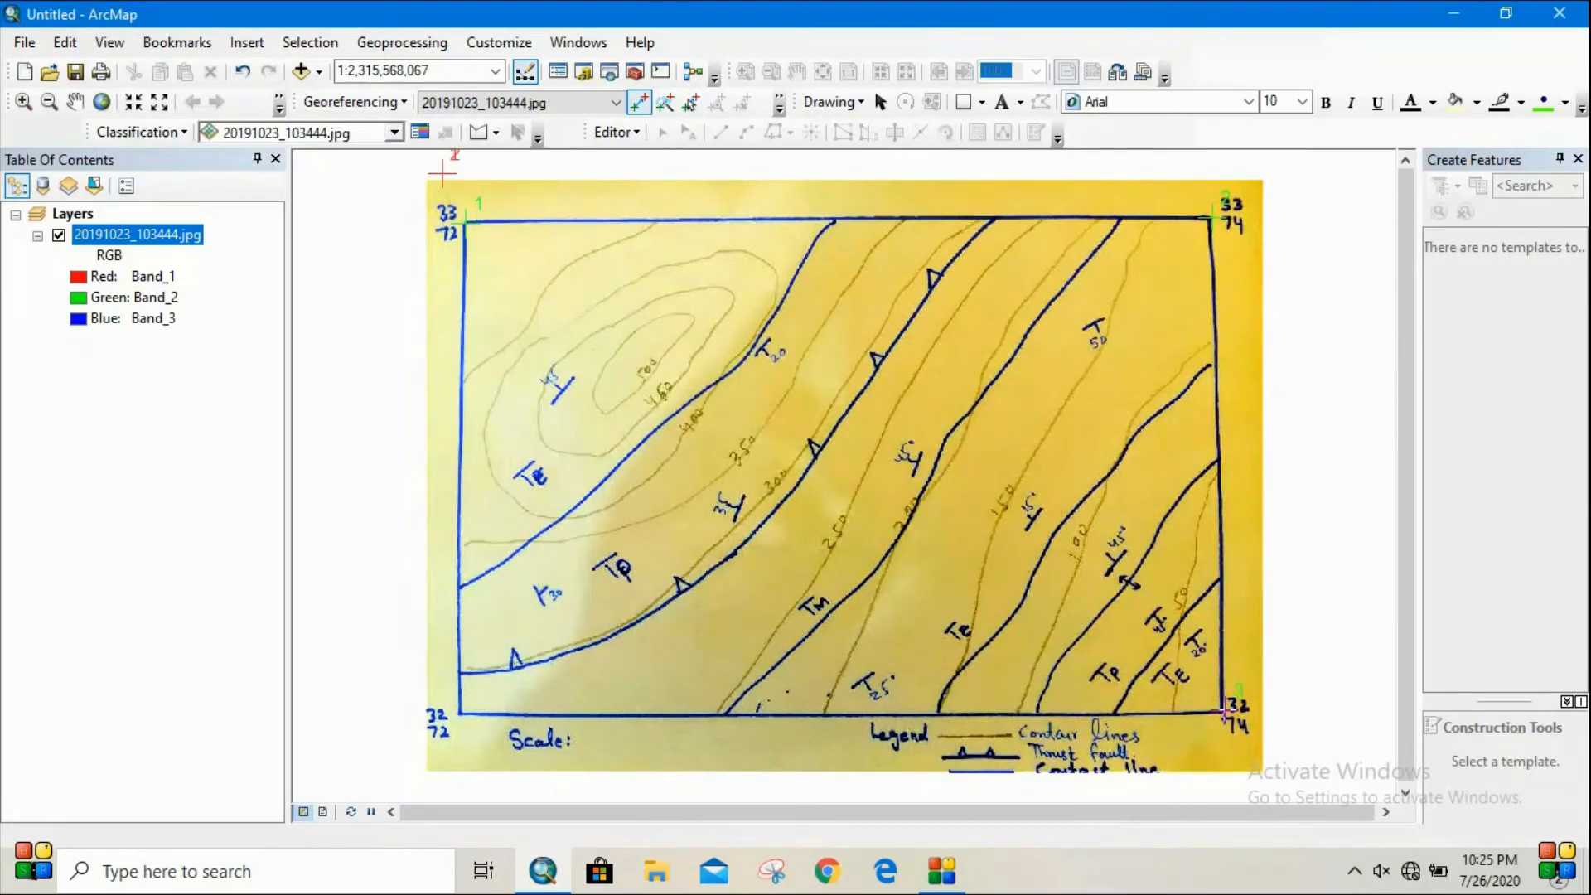
right_click(1224, 710)
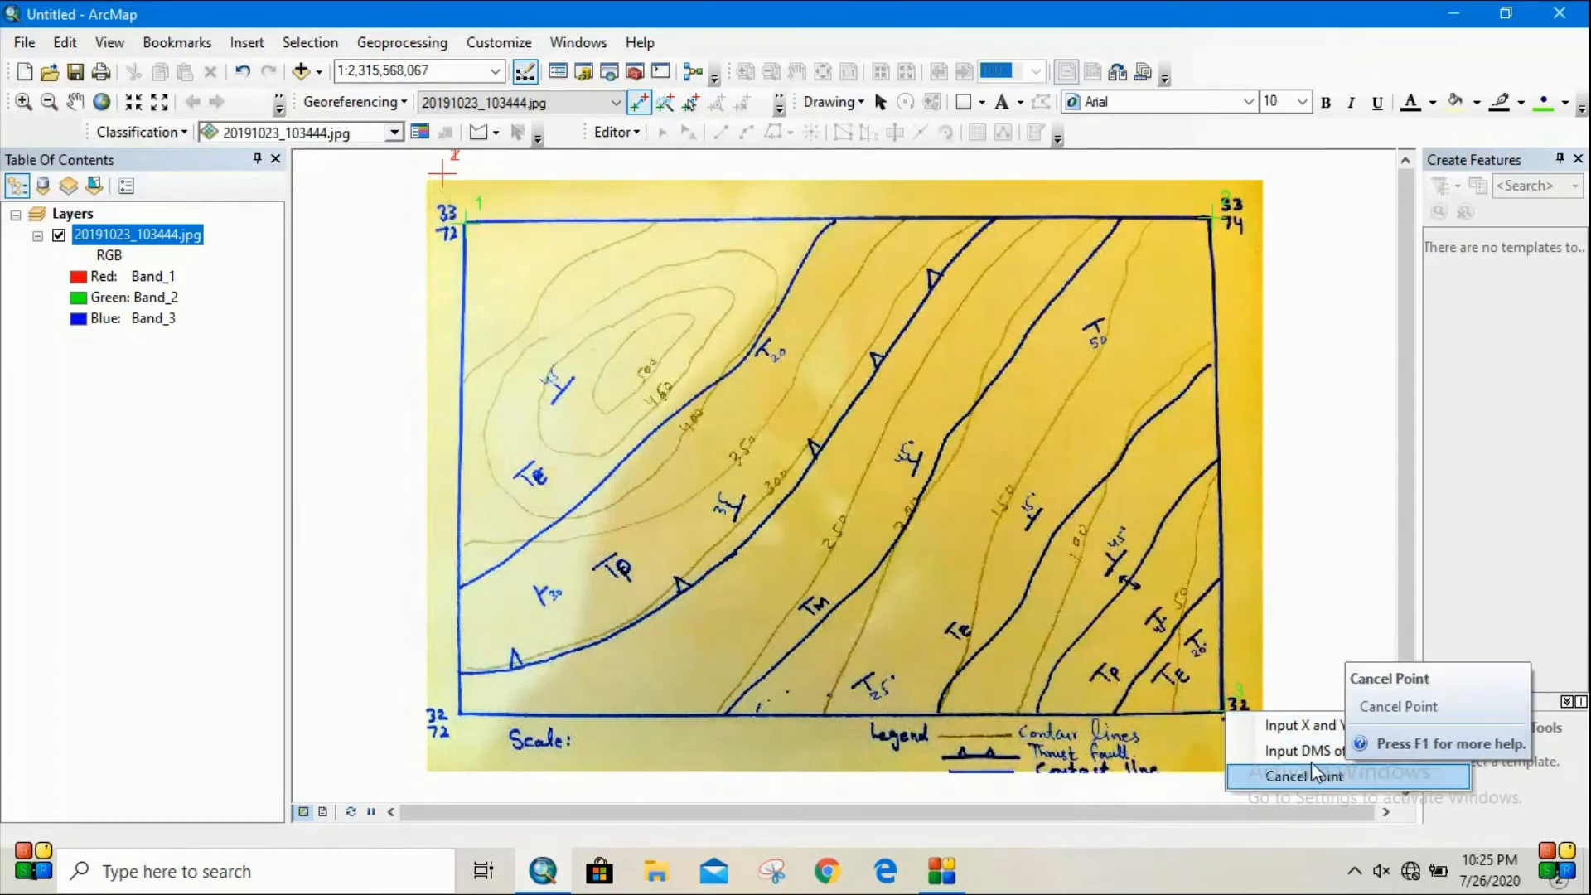
left_click(1289, 759)
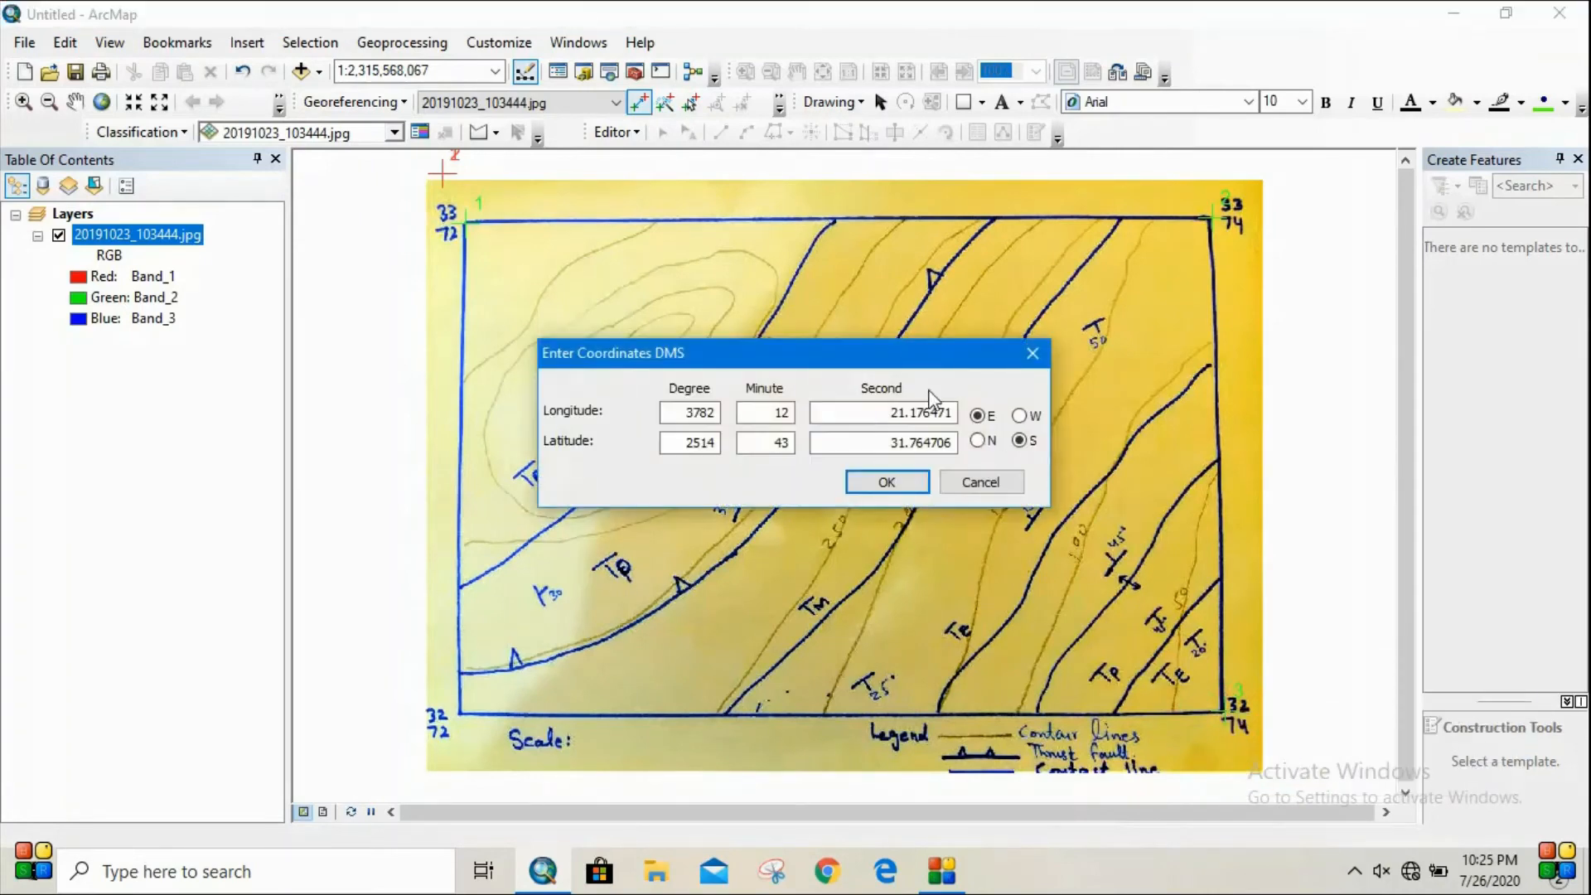
double_click(679, 406)
type("74")
key("Tab")
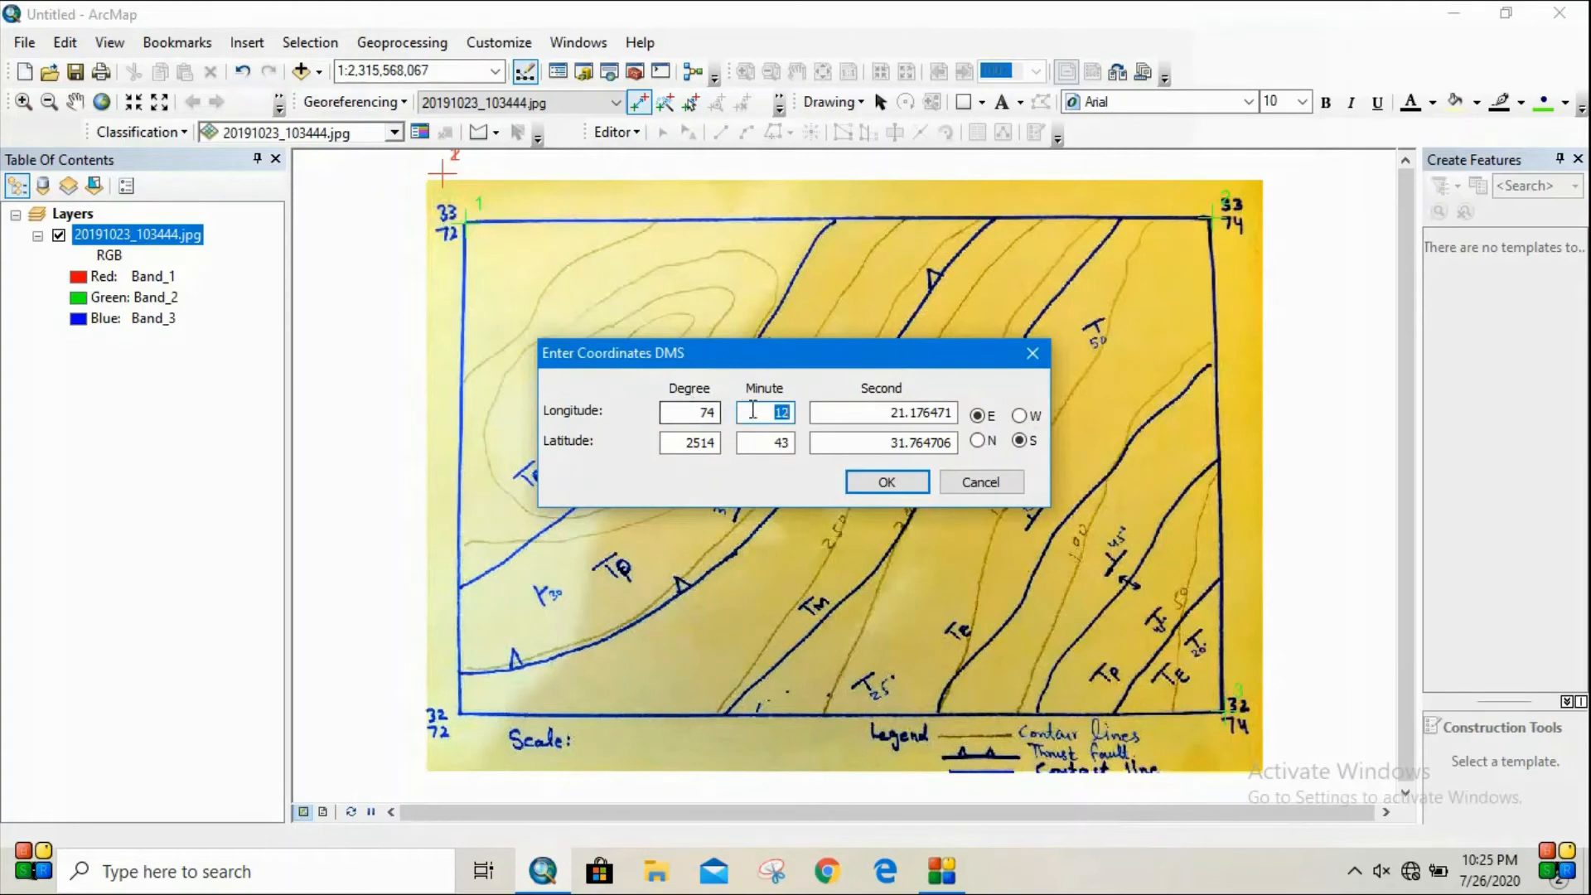
type("1")
left_click(865, 413)
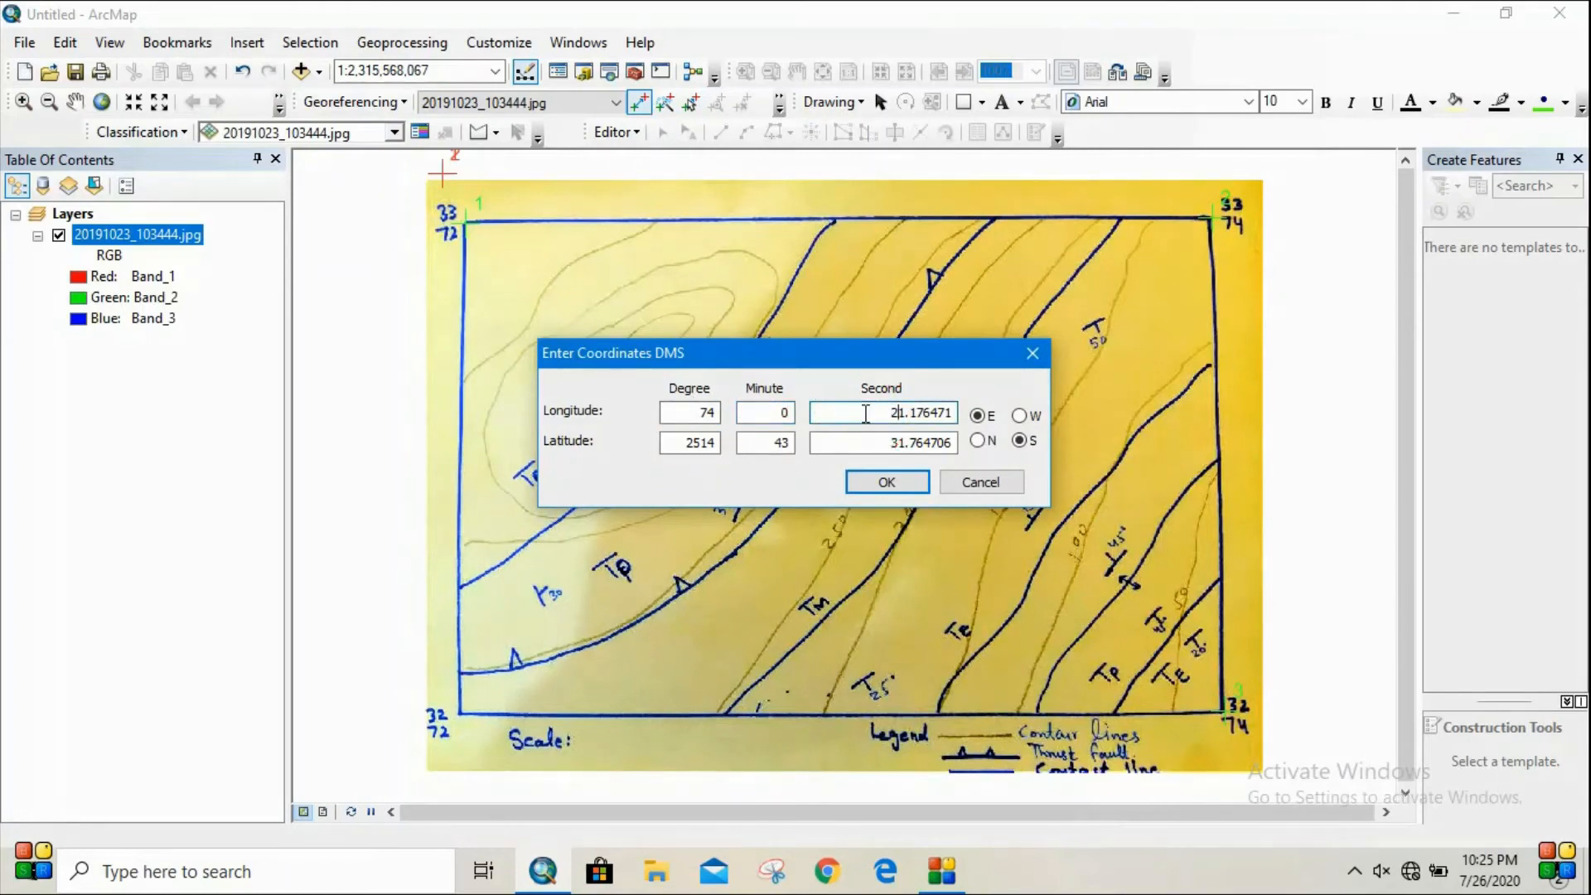
key("Delete")
key("Delete")
key("Delete")
key("Delete")
key("Delete")
key("Delete")
key("Delete")
key("Delete")
key("BackSpace")
type("0")
Step: Set the lower-right control point's DMS latitude to 32 degrees, 0 minutes, 0 seconds North and accept the coordinates
left_click(706, 444)
key("BackSpace")
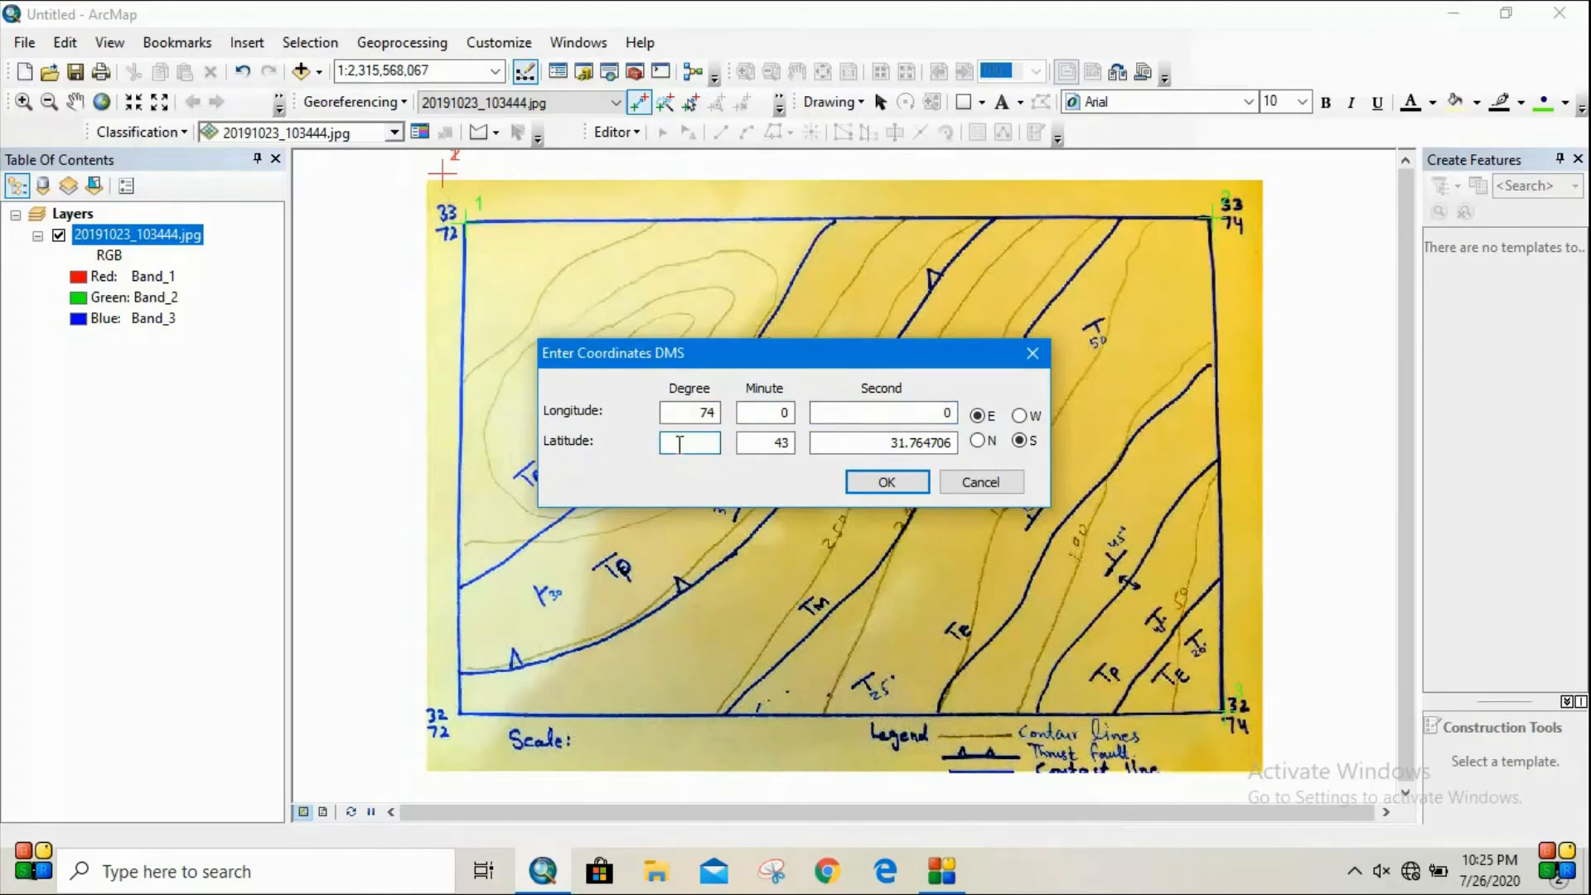
left_click(749, 444)
type("0")
left_click(943, 441)
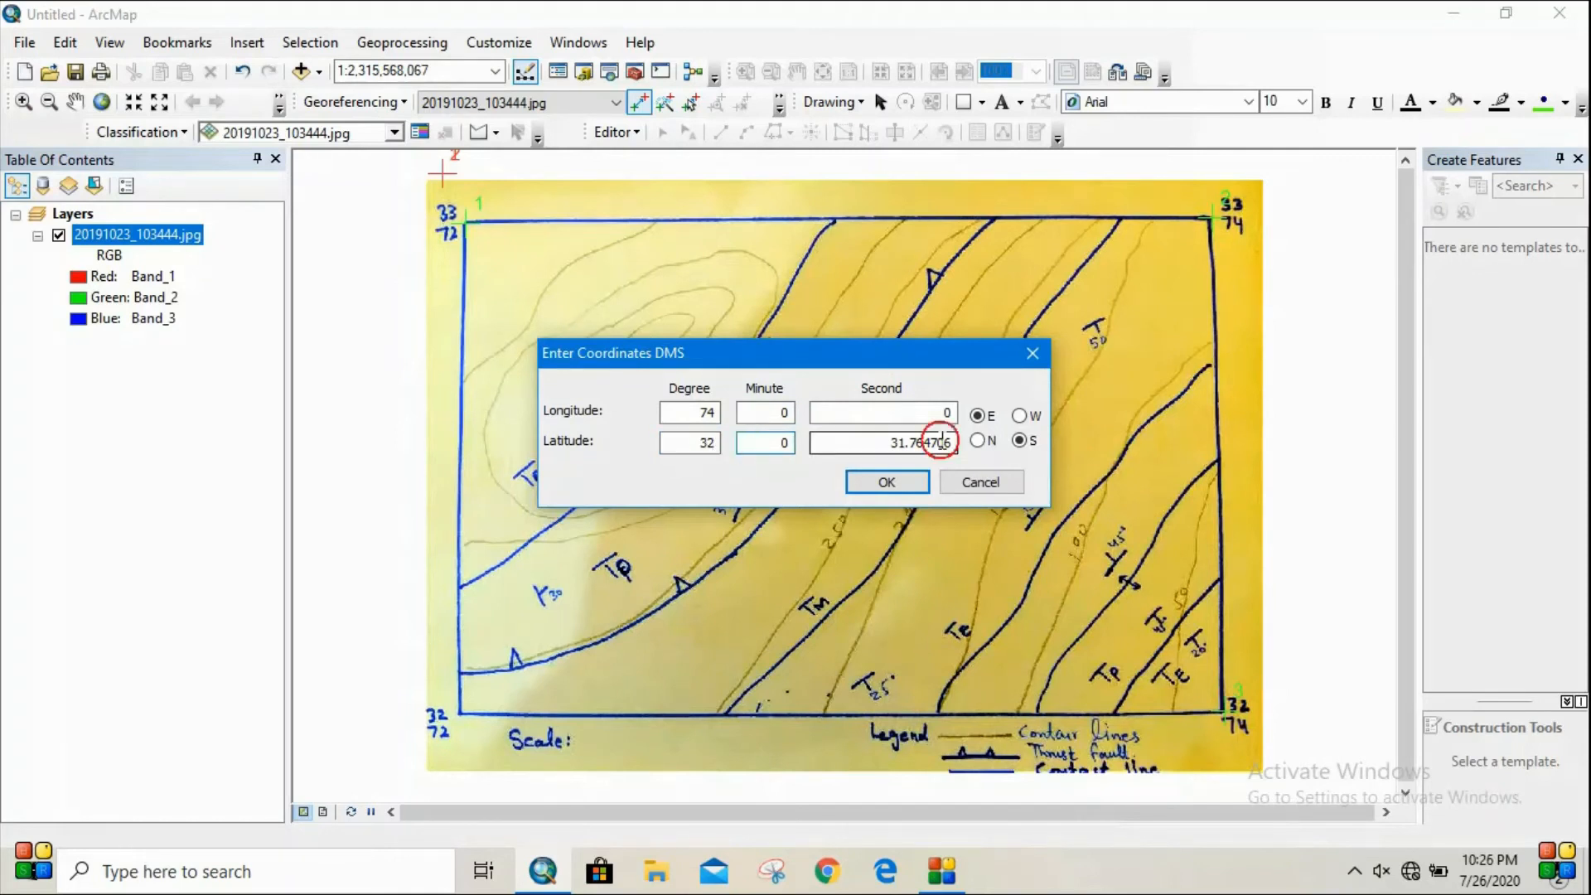
key("BackSpace")
key("BackSpace")
key("BackSpace")
key("BackSpace")
key("BackSpace")
key("BackSpace")
key("BackSpace")
key("BackSpace")
key("BackSpace")
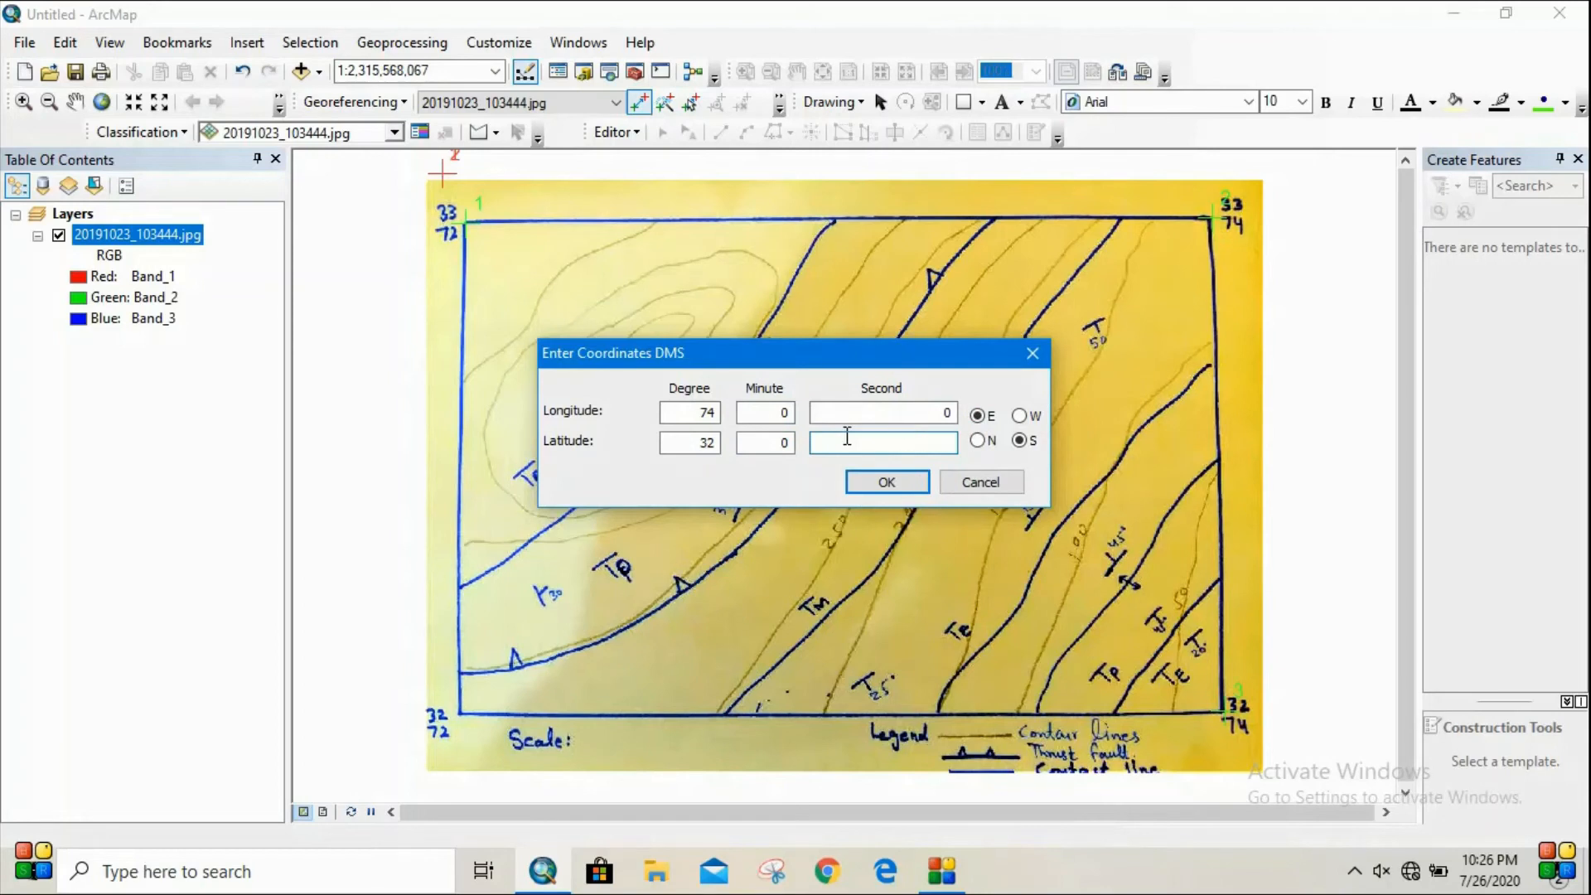
type("0")
left_click(981, 441)
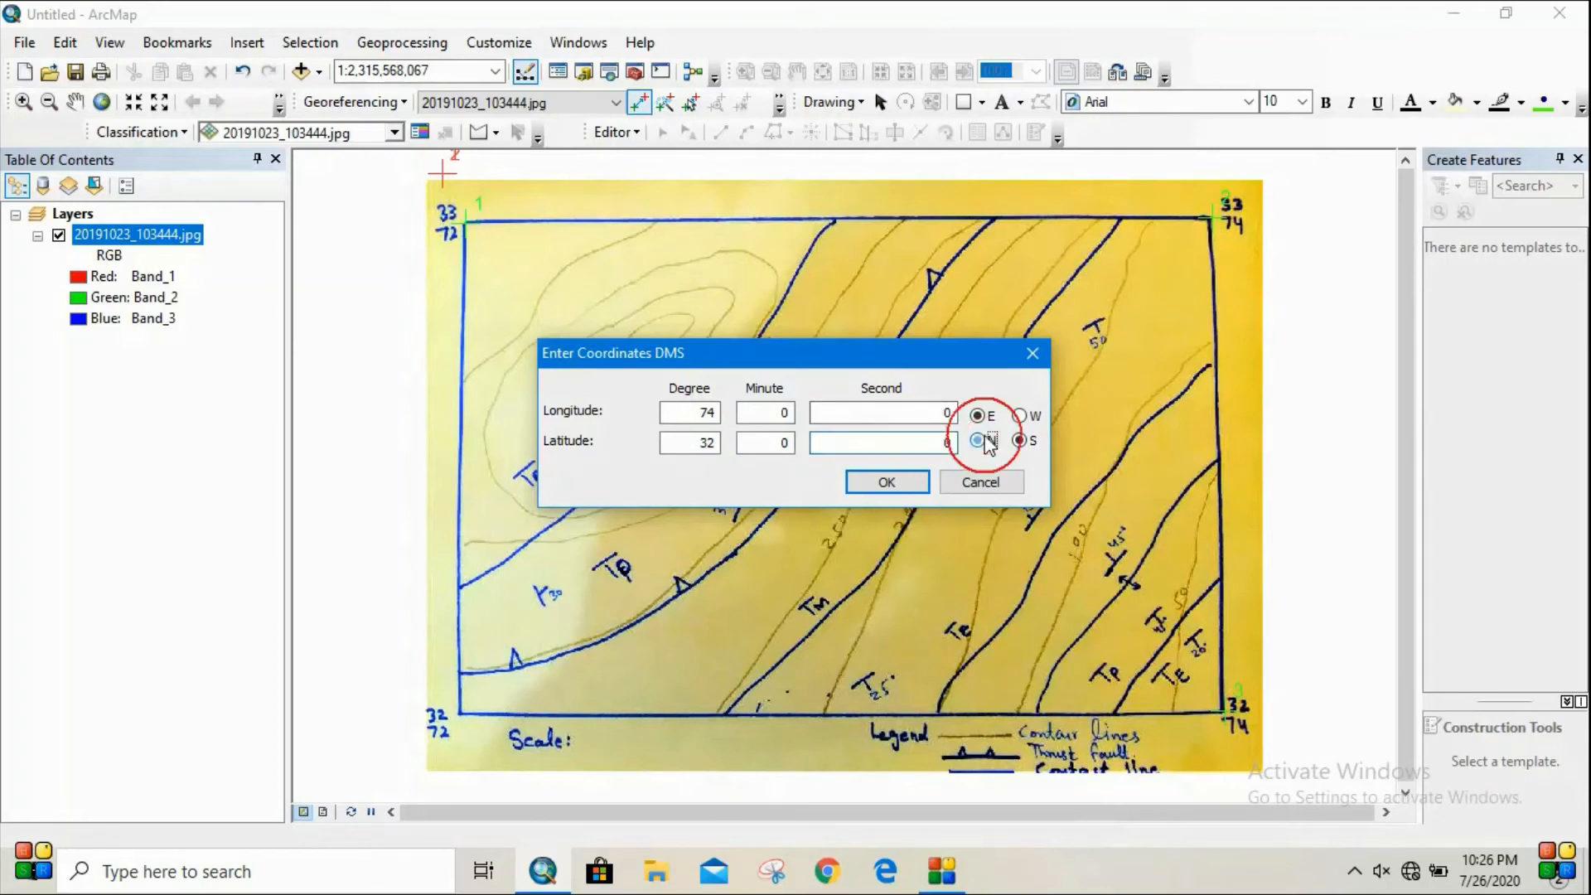
left_click(886, 482)
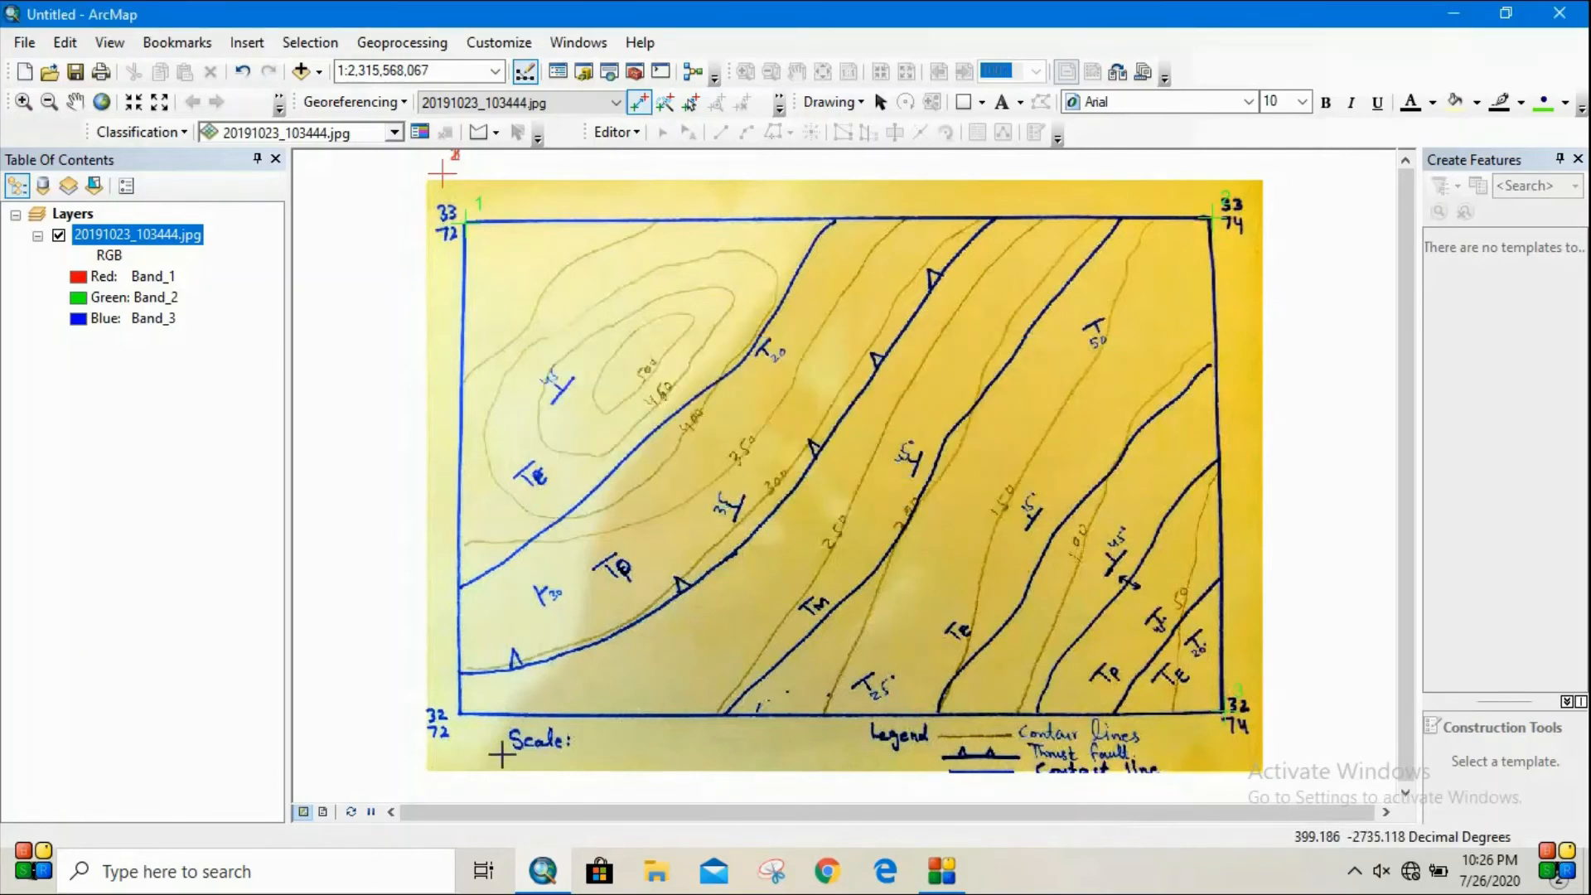
Step: Add a control point at the map frame's lower-left corner with coordinates X 72 and Y 32
left_click(460, 713)
right_click(460, 714)
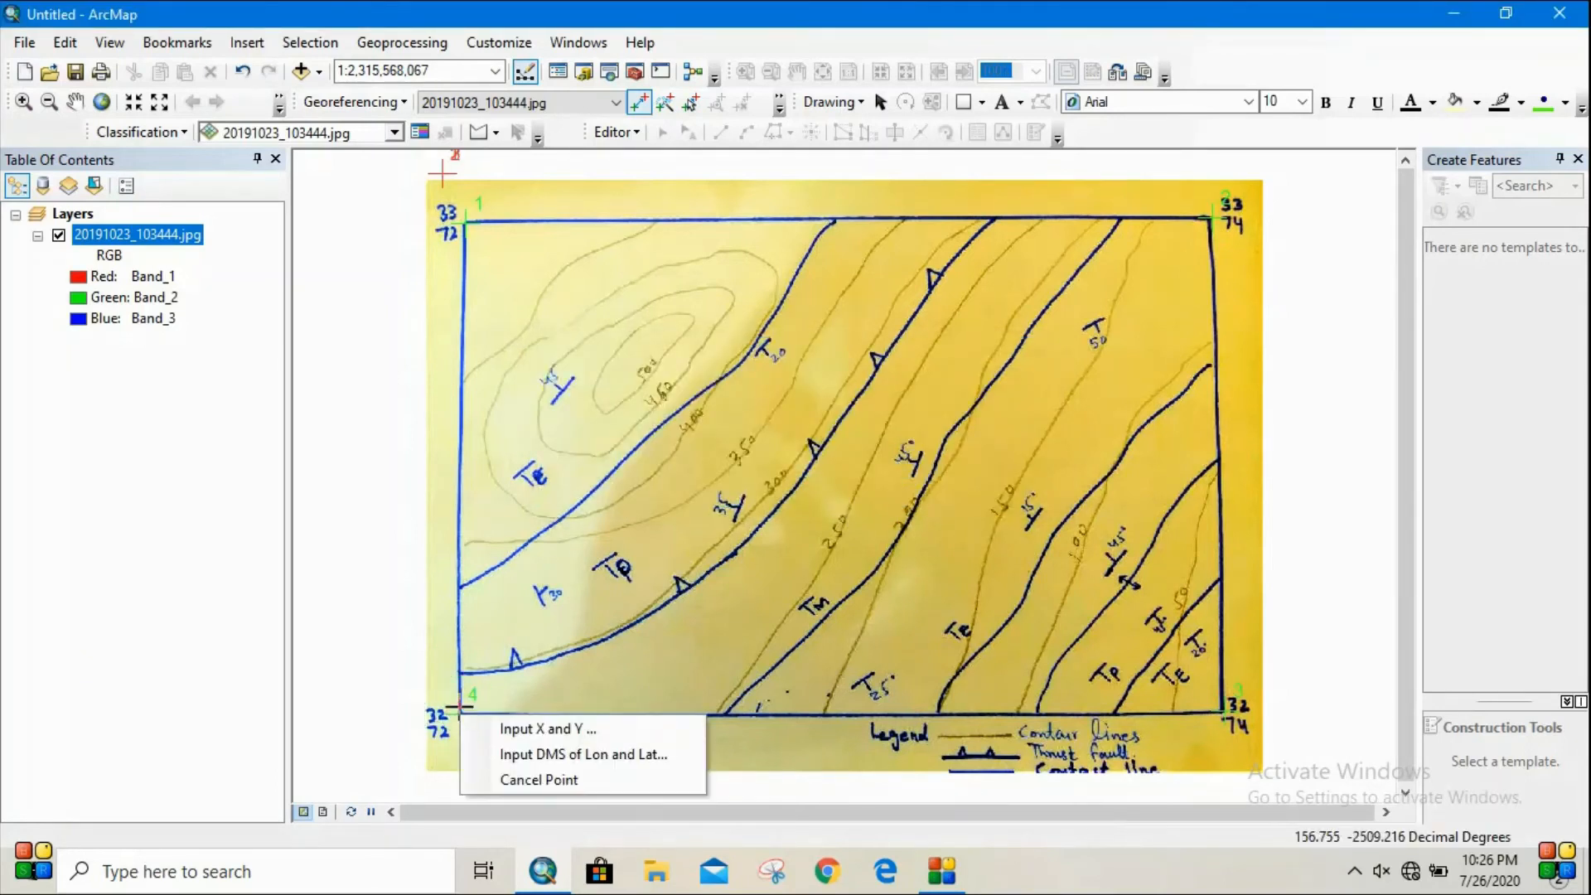
left_click(520, 729)
left_click(798, 401)
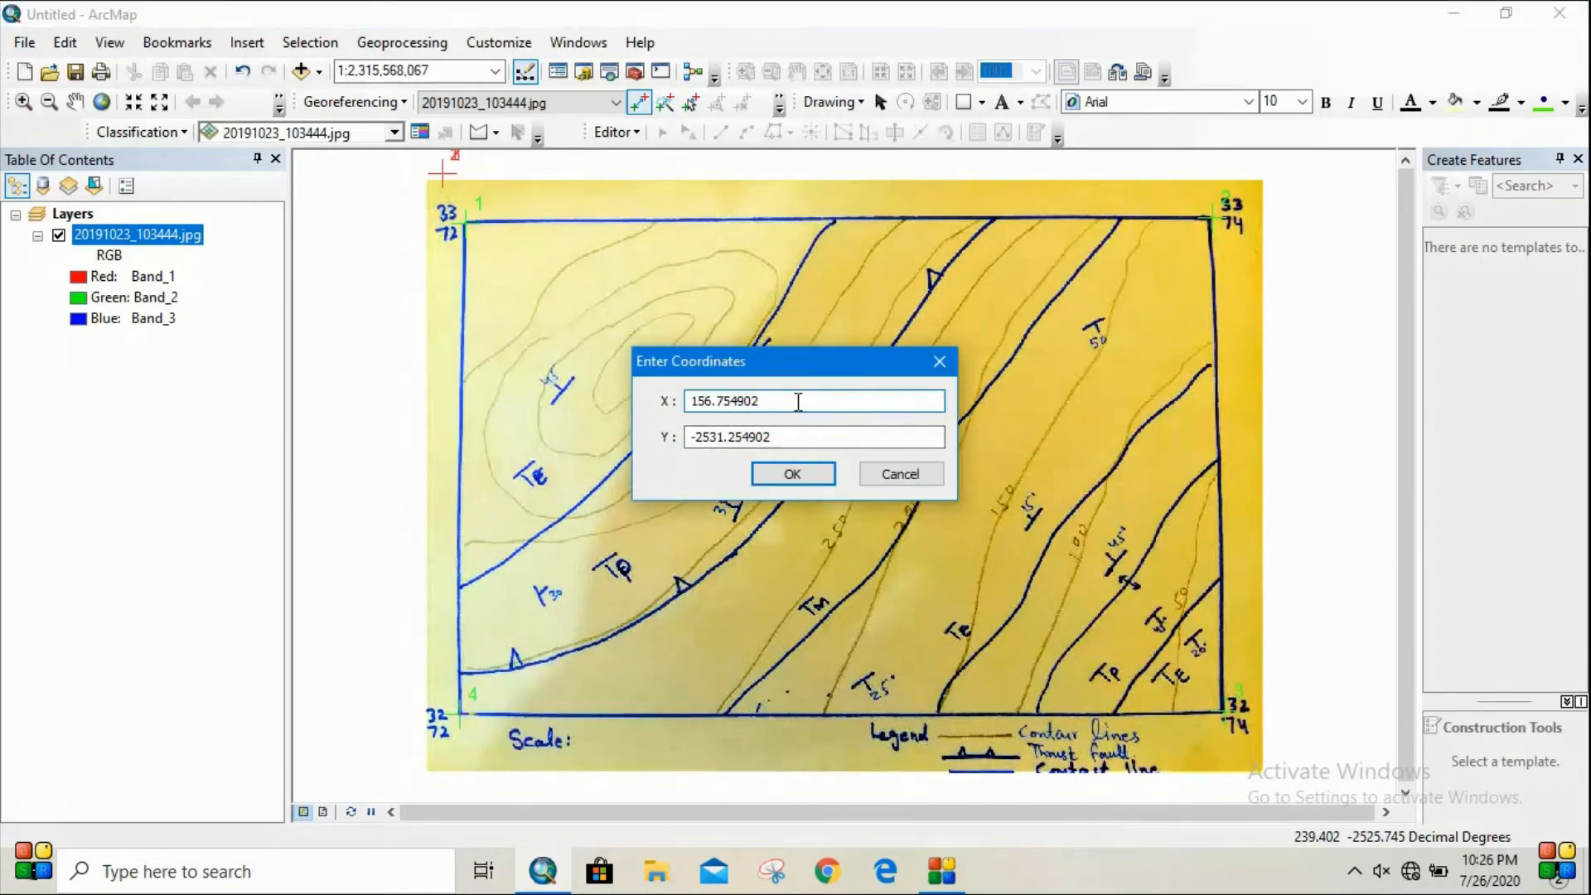
key("BackSpace")
key("BackSpace")
key("BackSpace")
key("BackSpace")
key("BackSpace")
key("BackSpace")
key("BackSpace")
key("BackSpace")
key("BackSpace")
key("BackSpace")
type("72")
left_click(874, 436)
key("BackSpace")
key("BackSpace")
key("BackSpace")
key("BackSpace")
key("BackSpace")
key("BackSpace")
key("BackSpace")
key("BackSpace")
key("BackSpace")
key("BackSpace")
key("BackSpace")
key("BackSpace")
type("3")
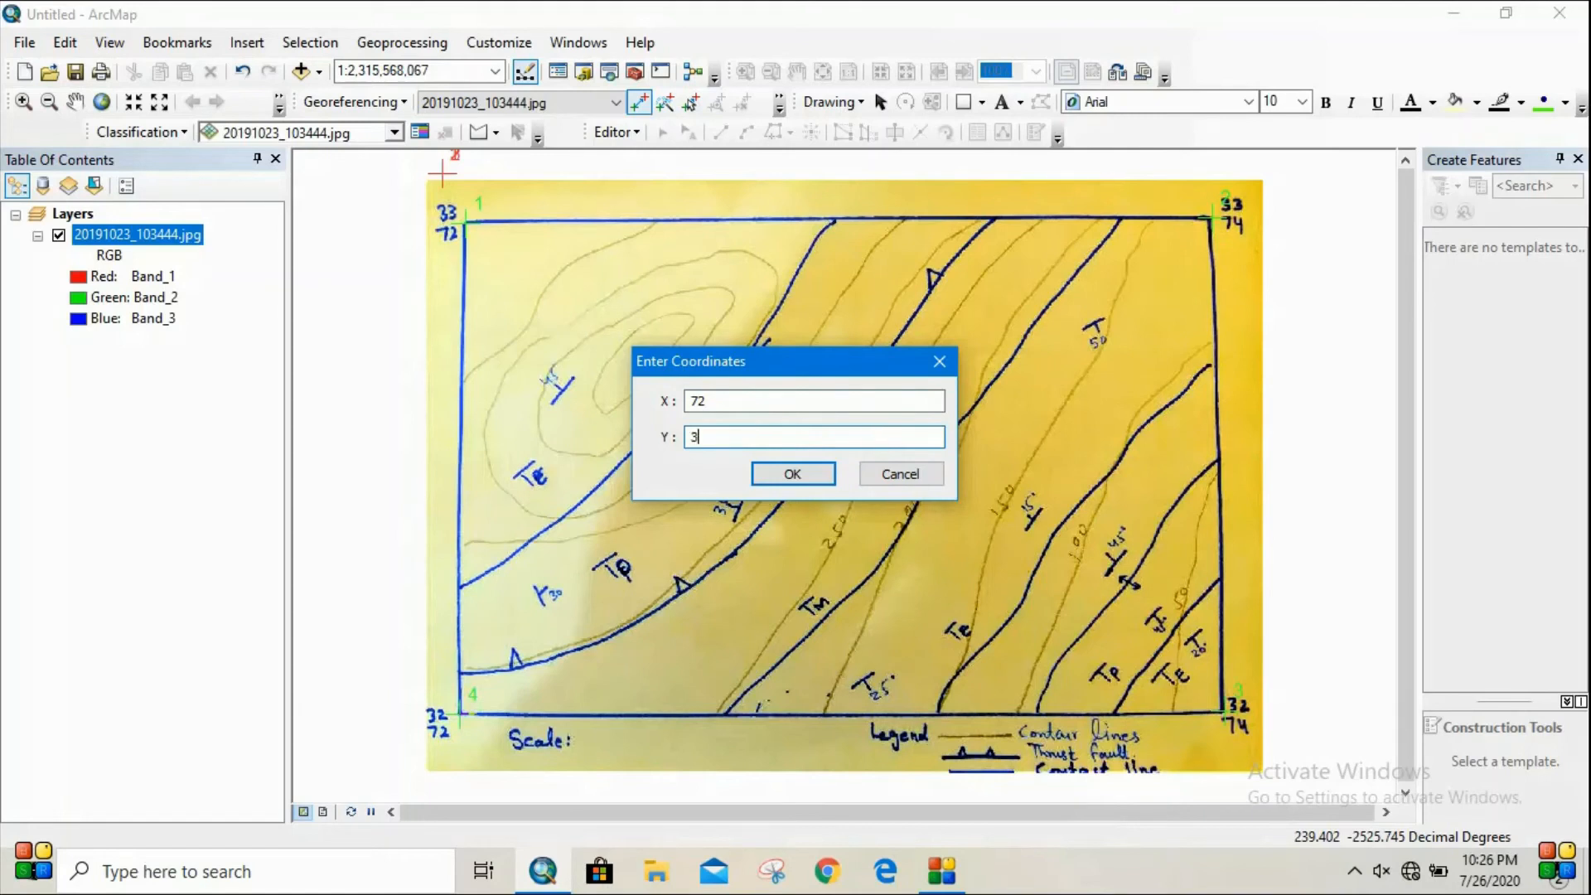
type("2")
left_click(819, 472)
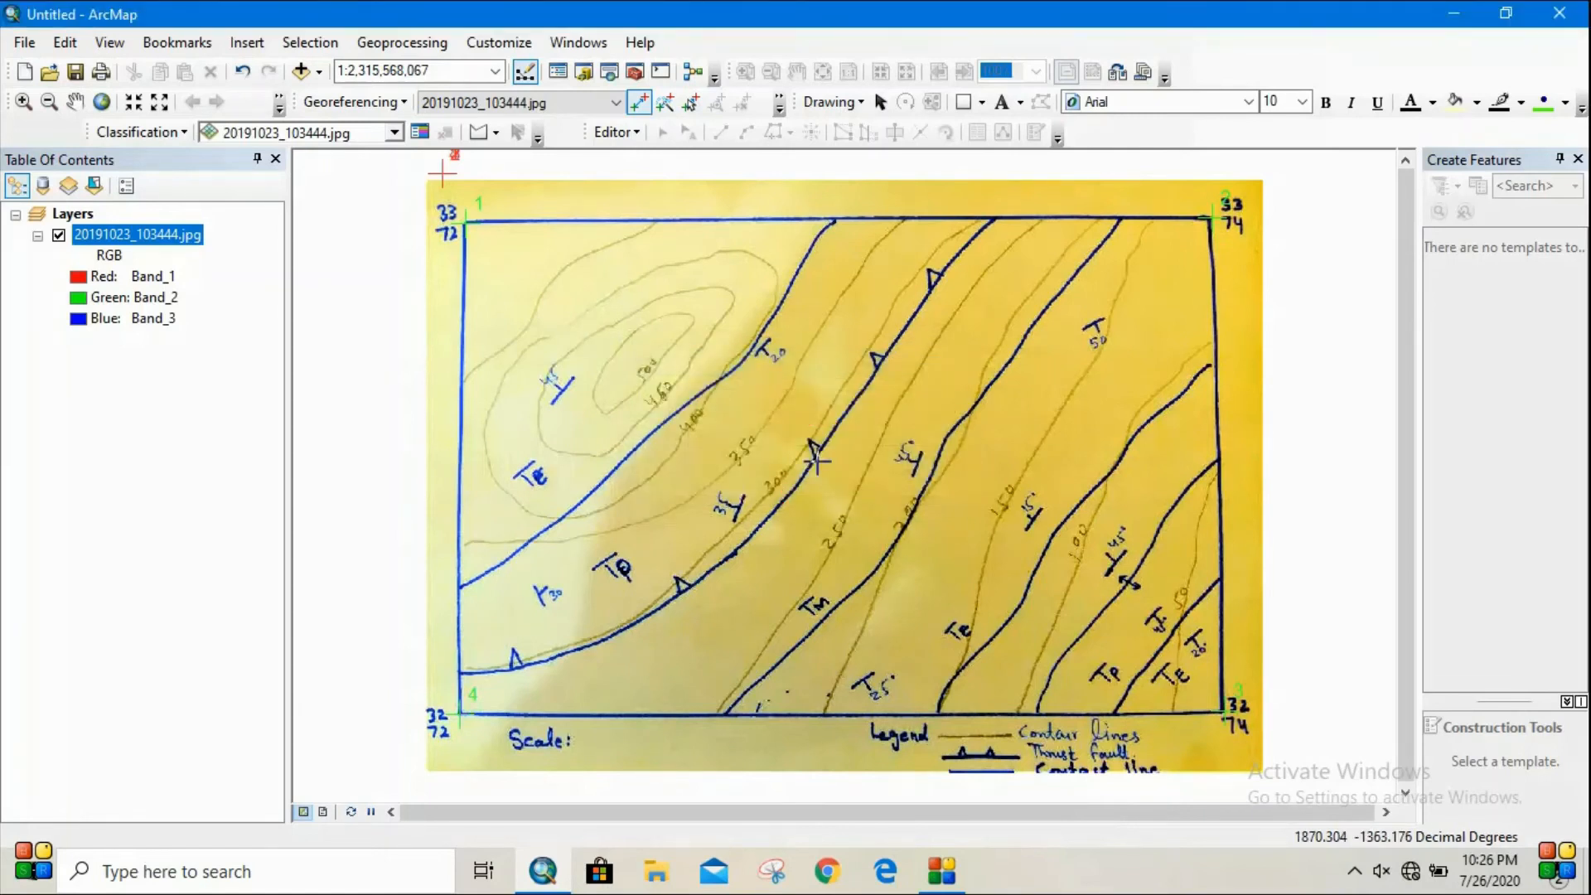
Step: Rectify the map image and save it as 20191023_1034441 with cell size 1, Nearest Neighbor resampling and no compression
left_click(352, 103)
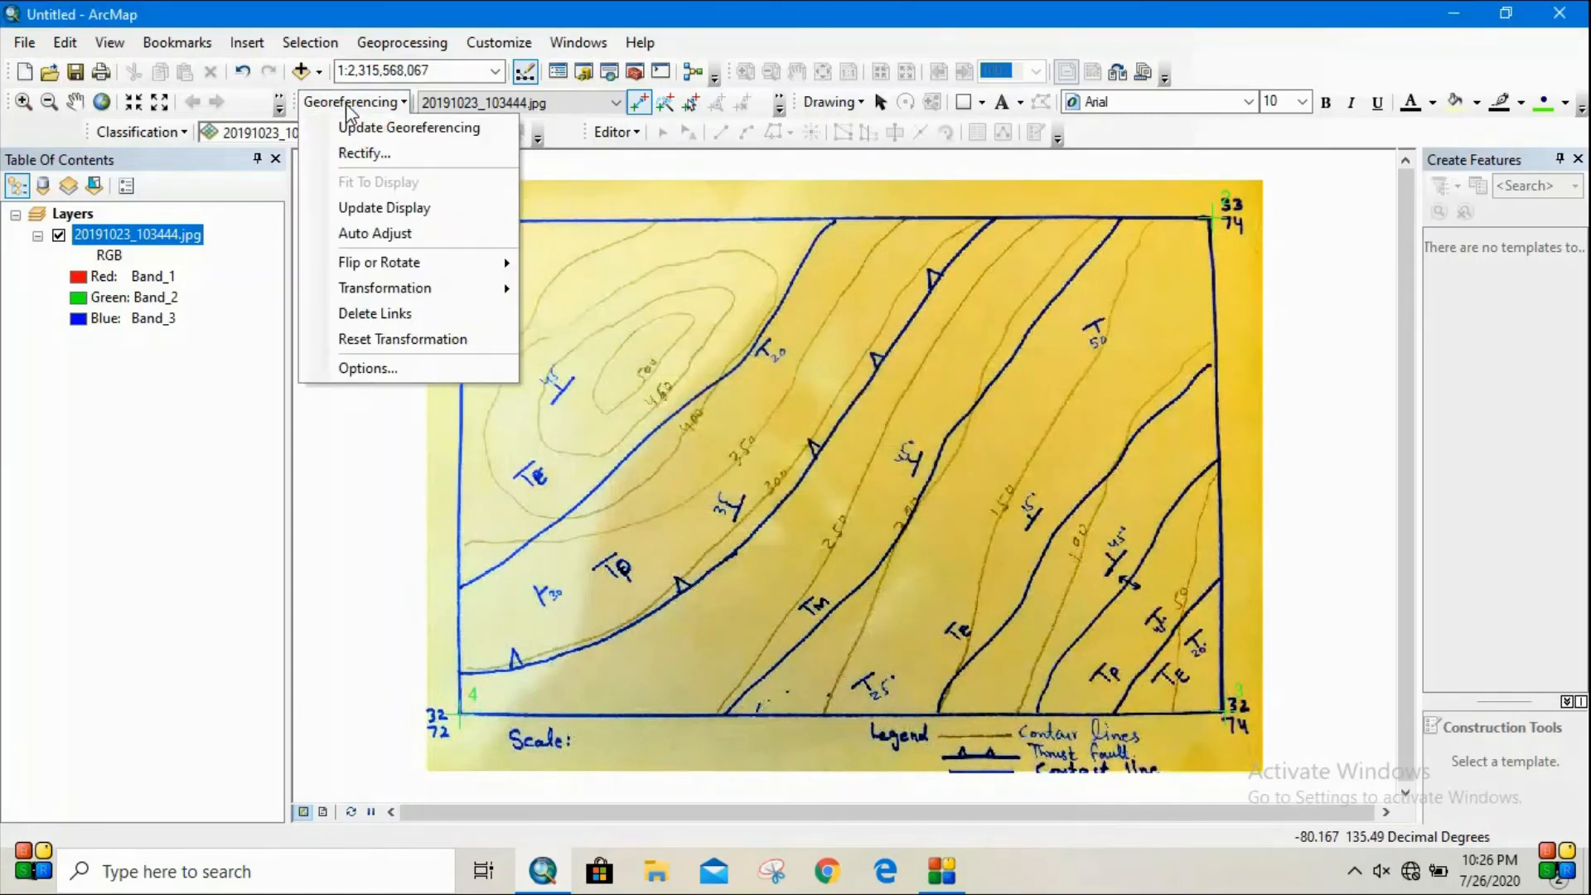
left_click(421, 153)
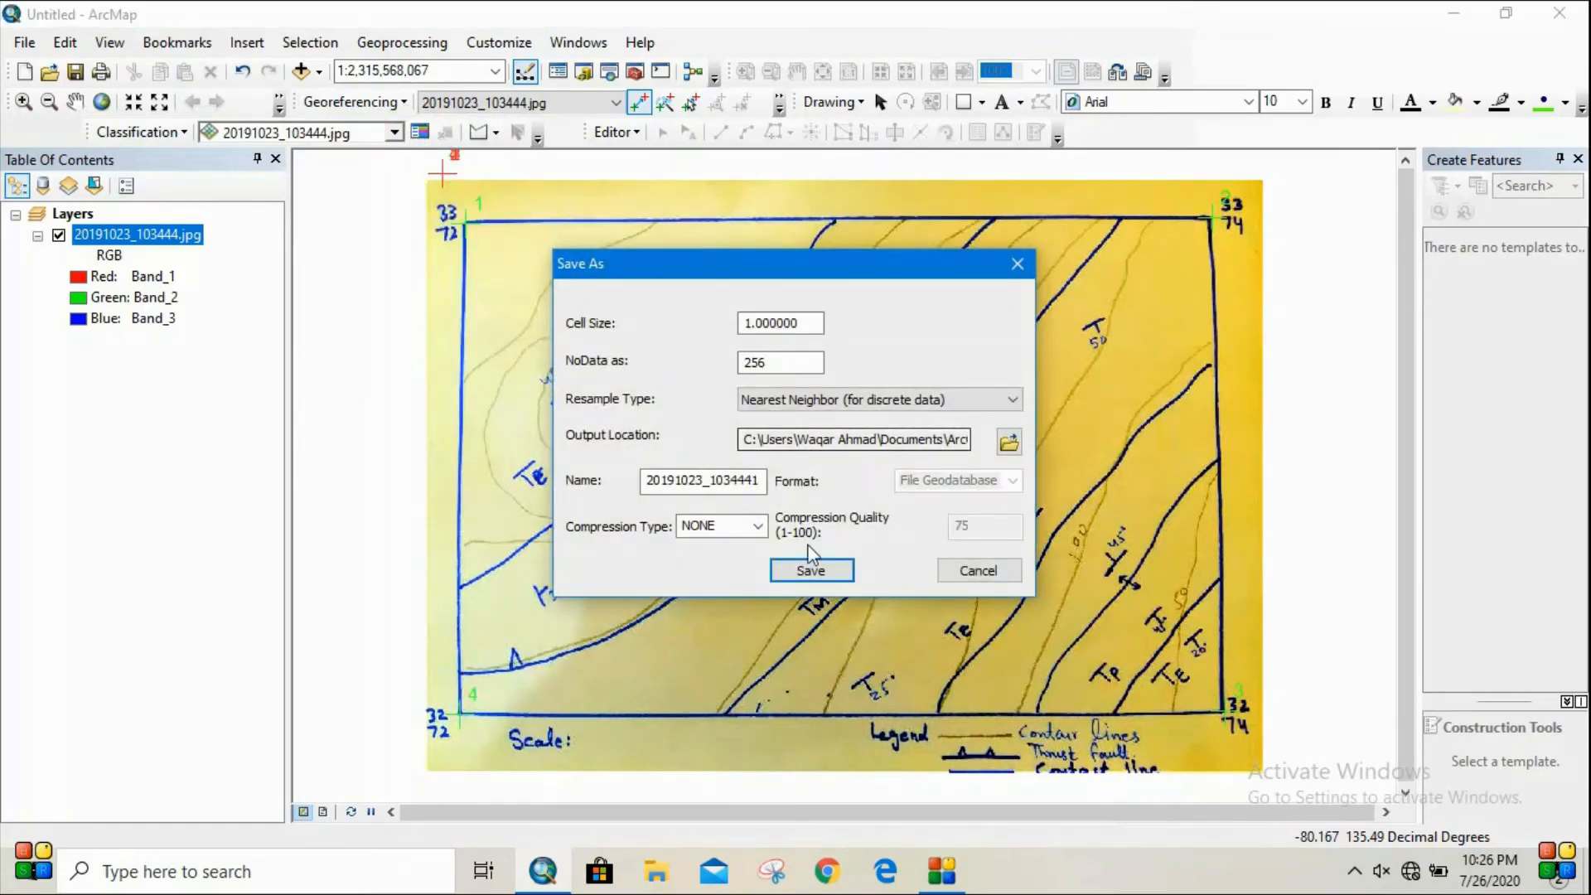
left_click(787, 571)
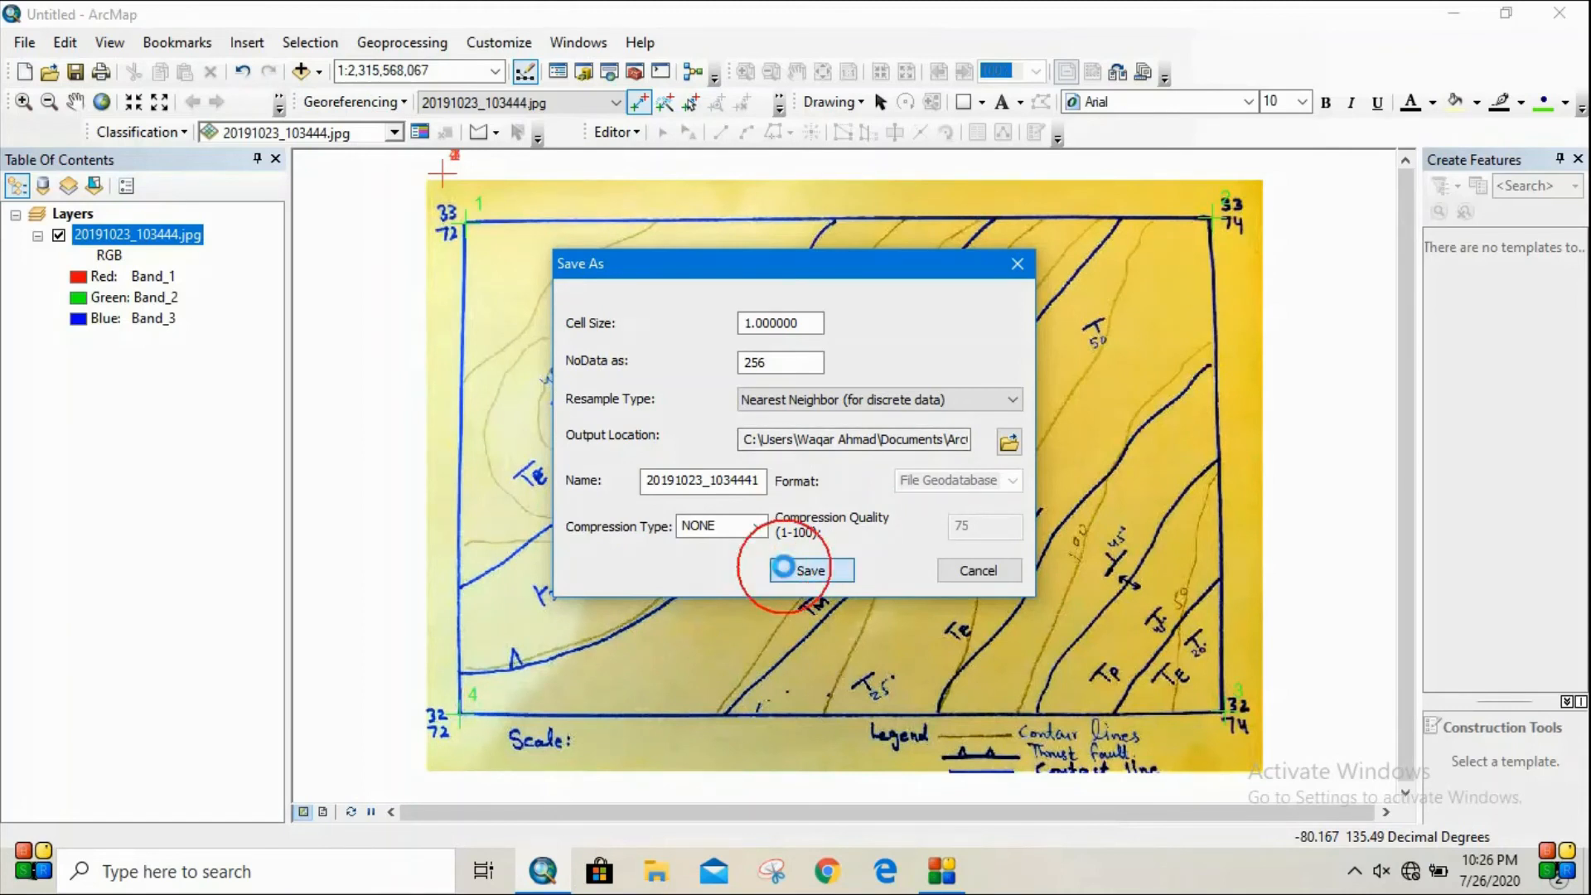
left_click(858, 513)
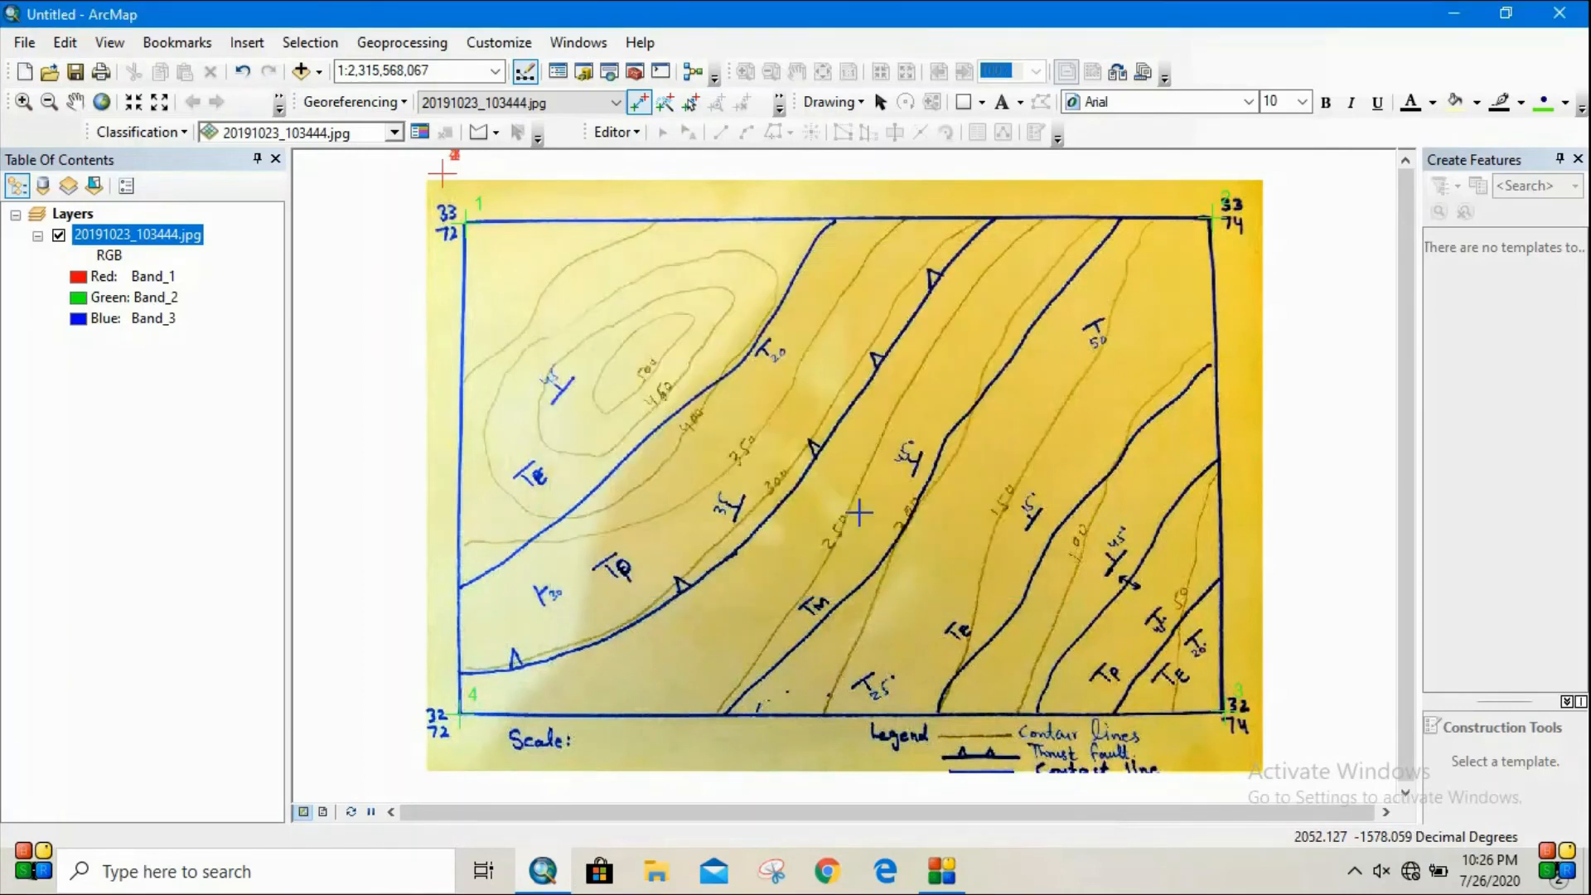
Step: Update the georeferencing of the map image and display the map at its full extent
left_click(356, 101)
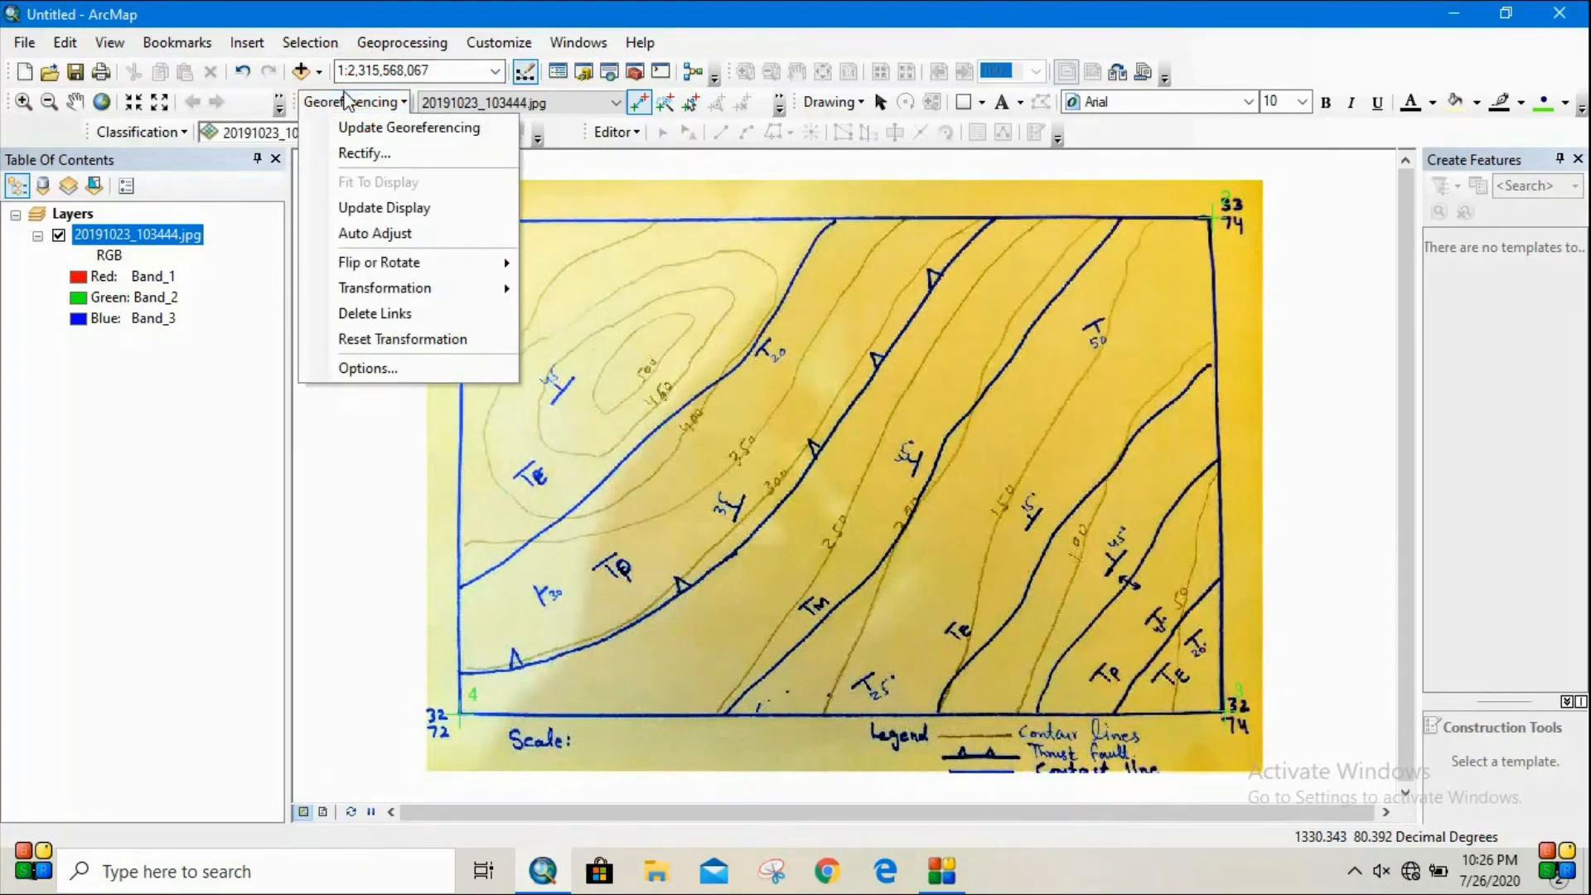
left_click(416, 131)
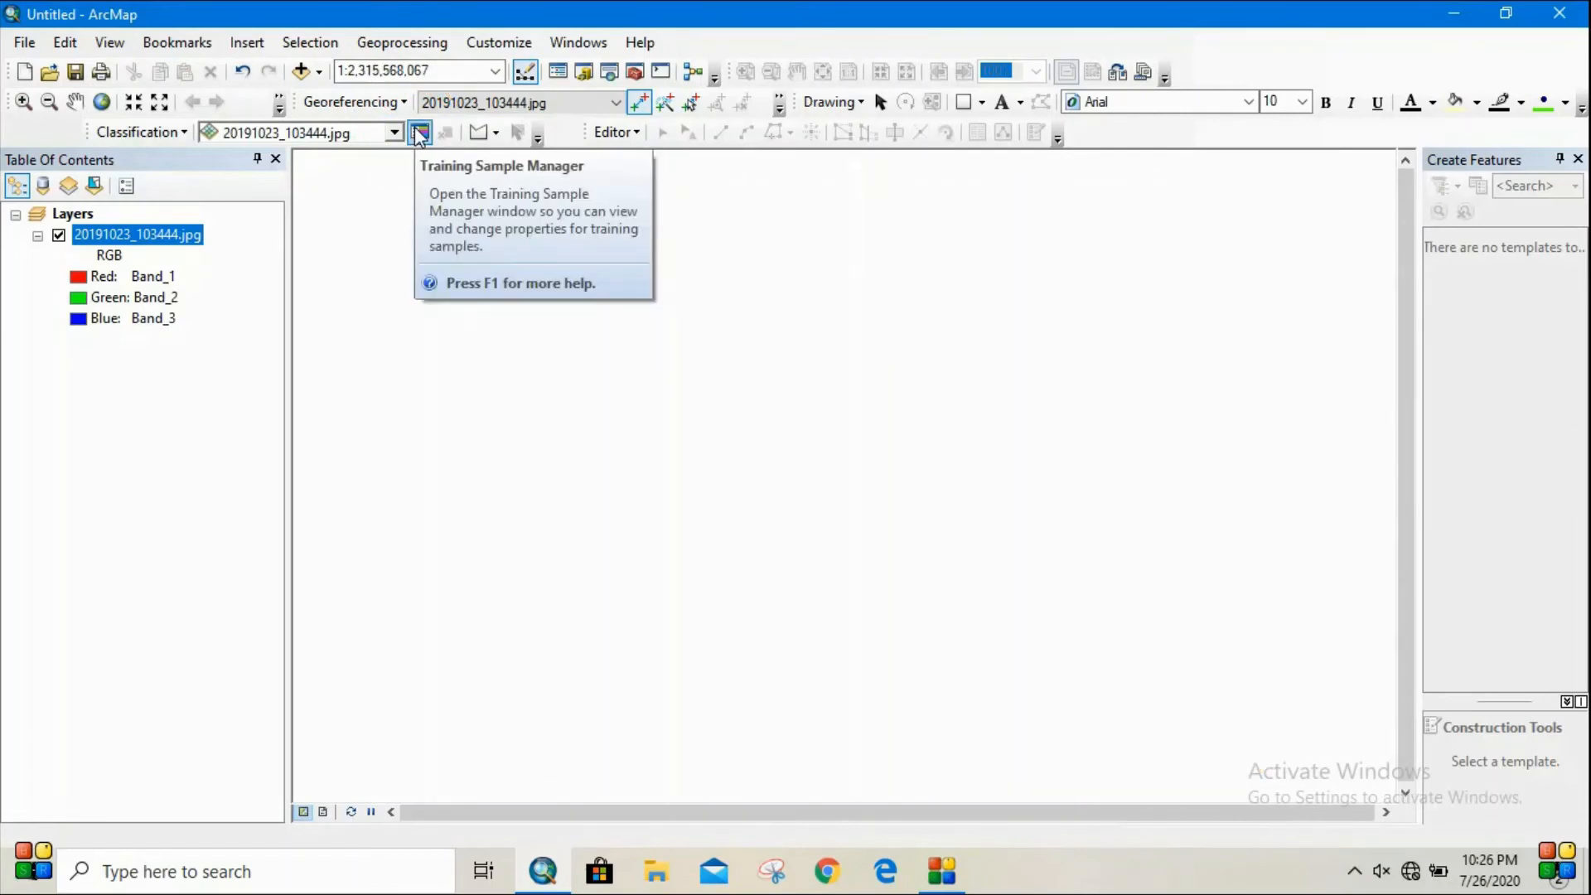
right_click(158, 235)
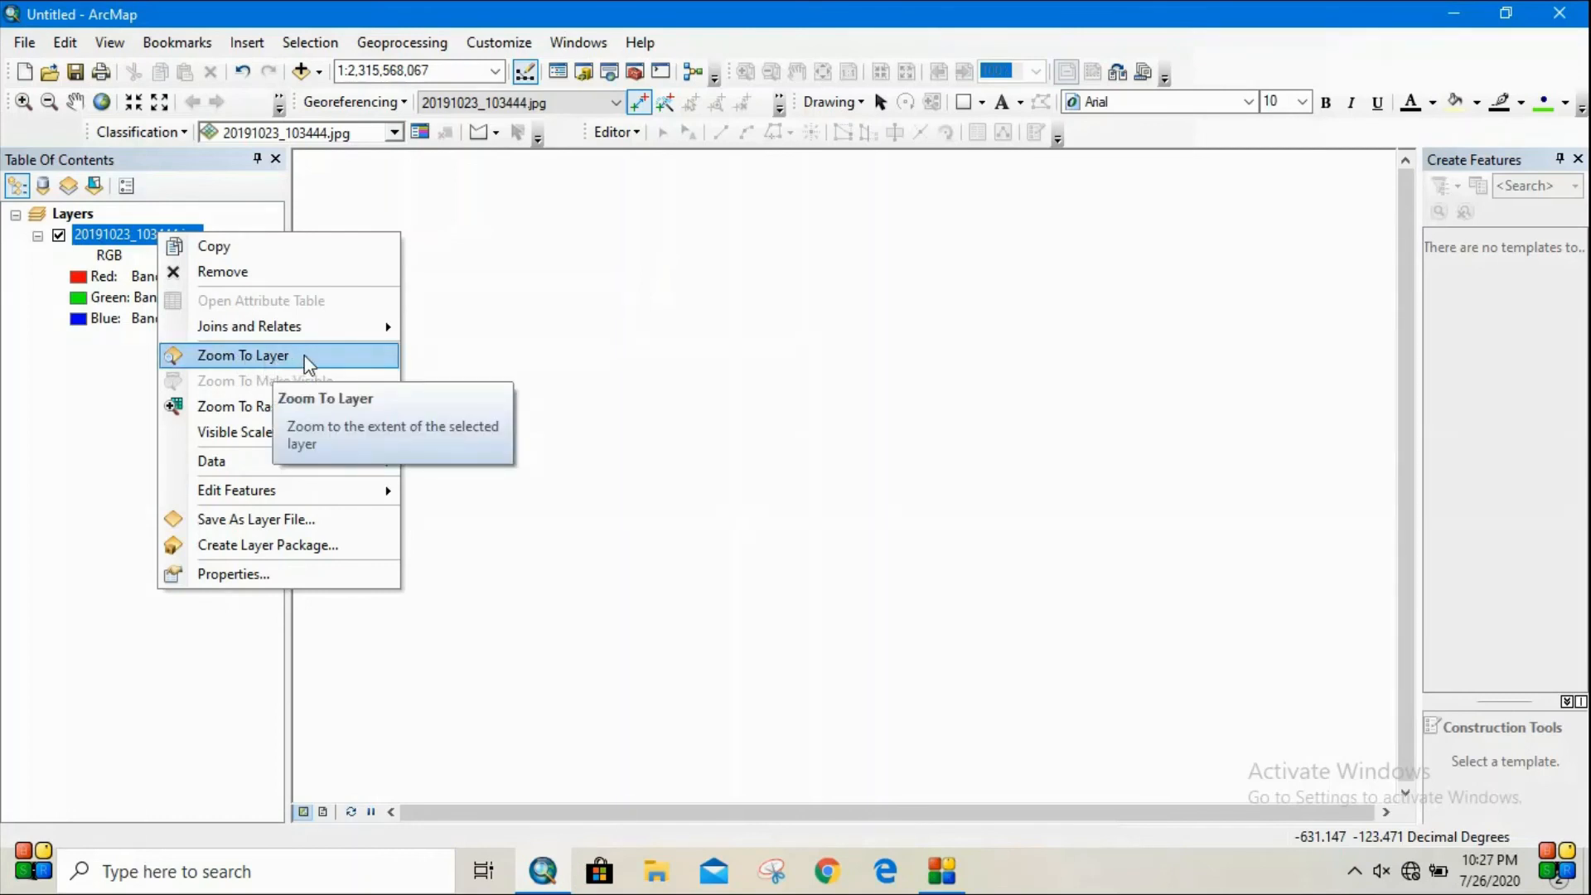
left_click(79, 378)
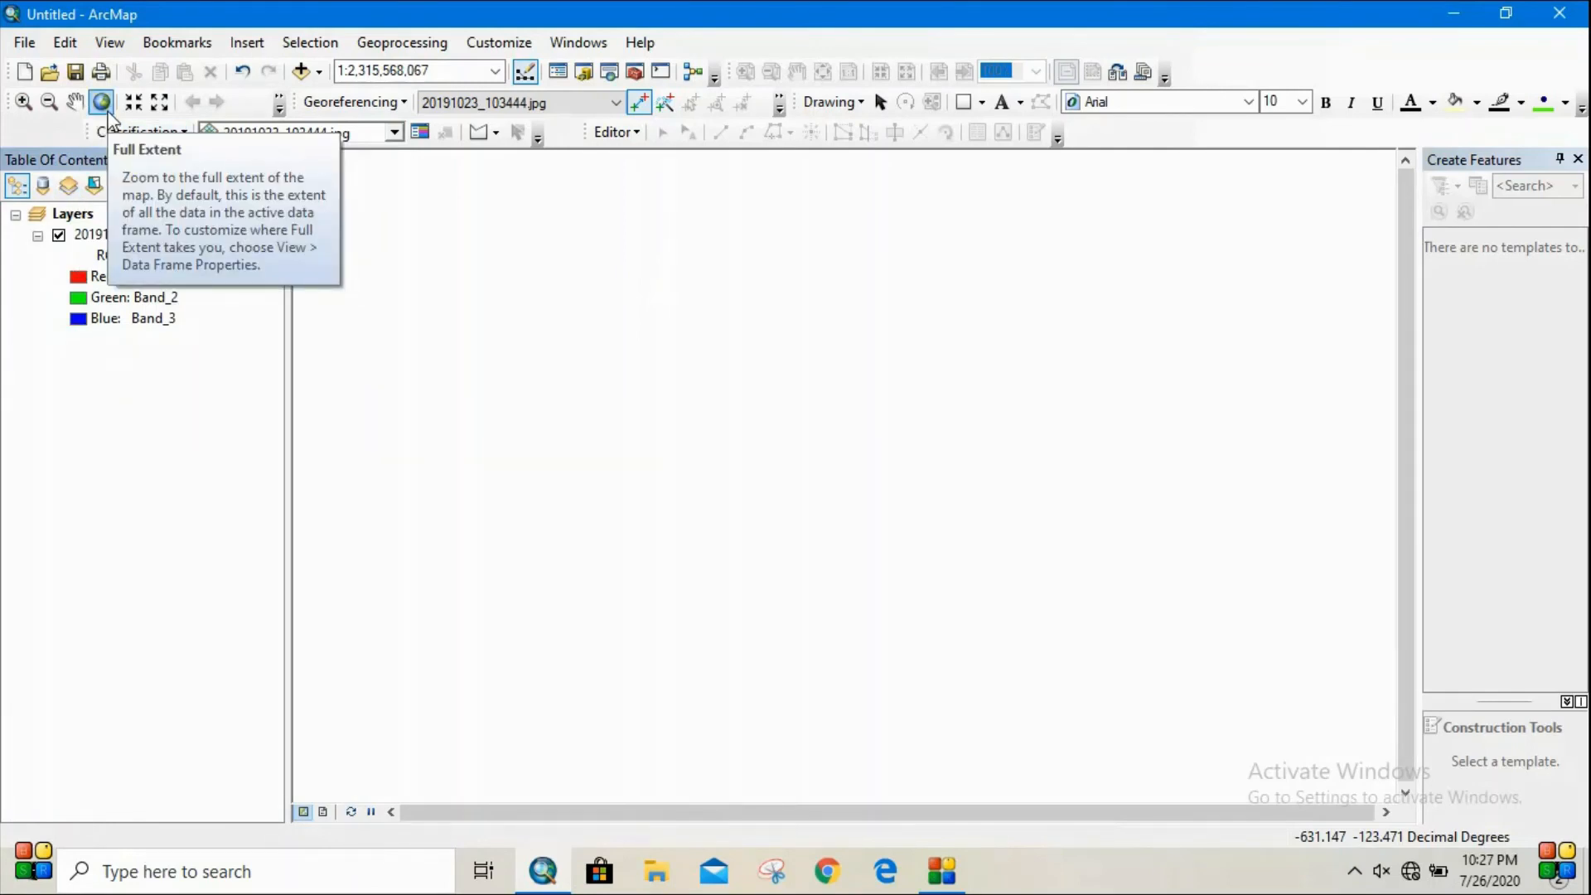
left_click(92, 234)
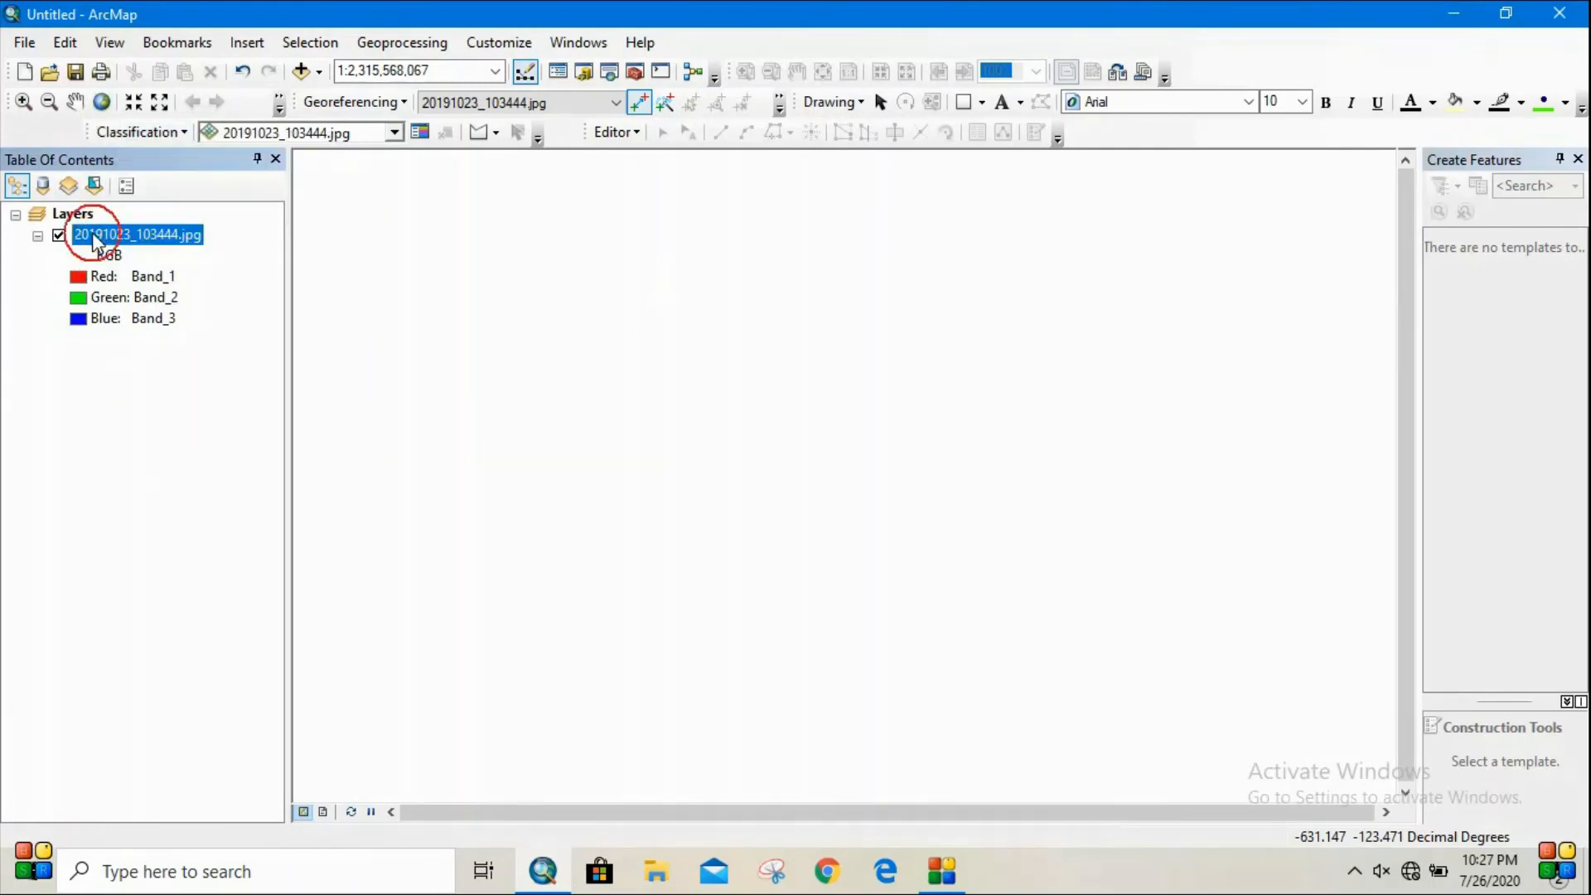
left_click(102, 102)
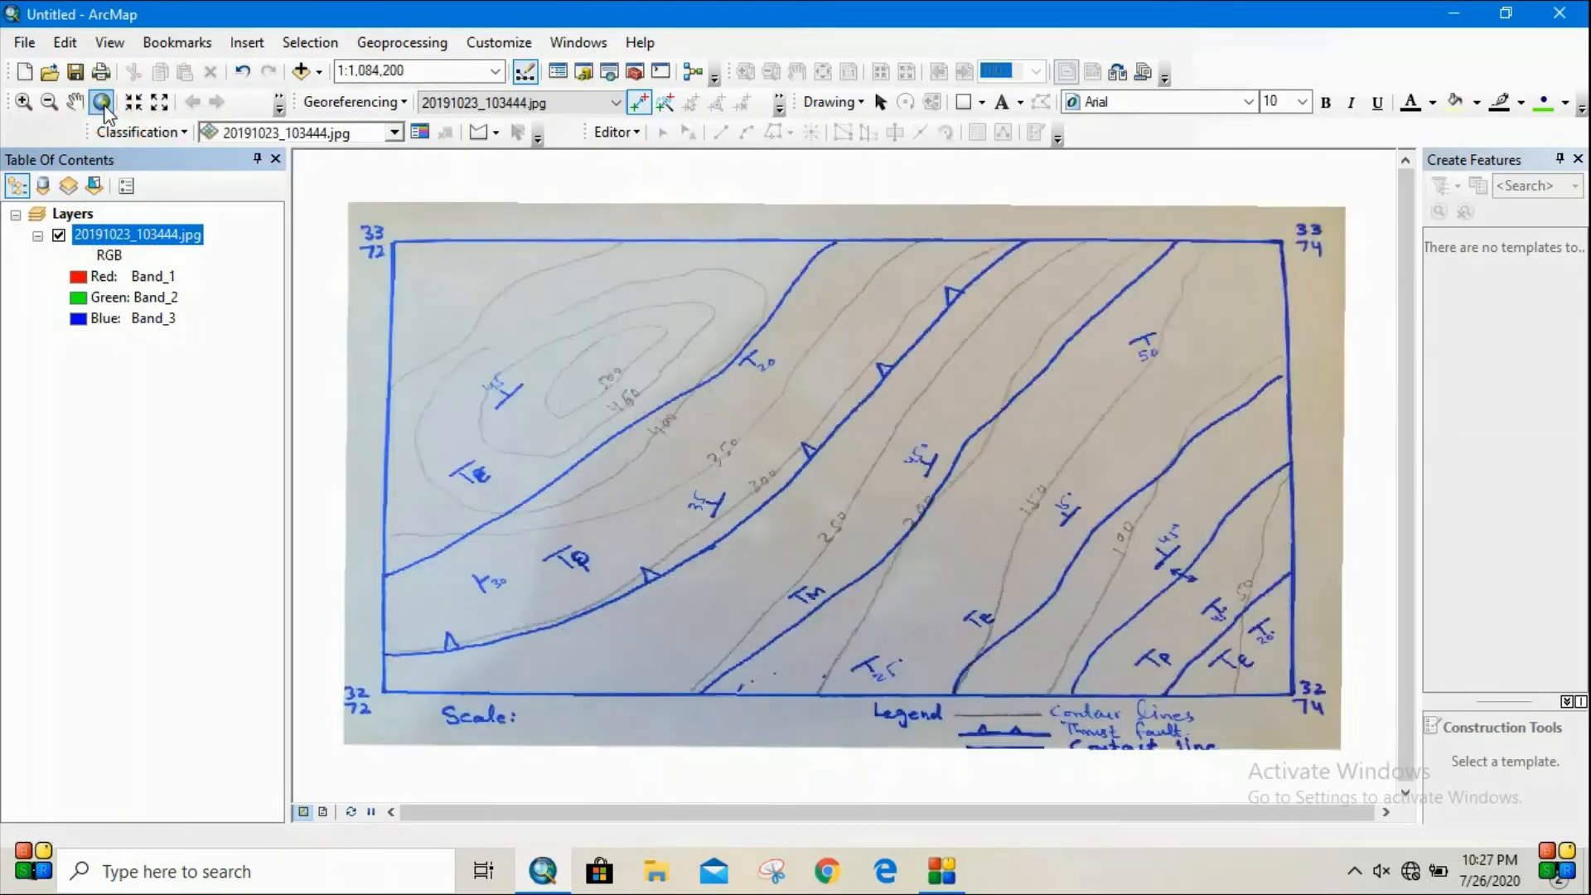